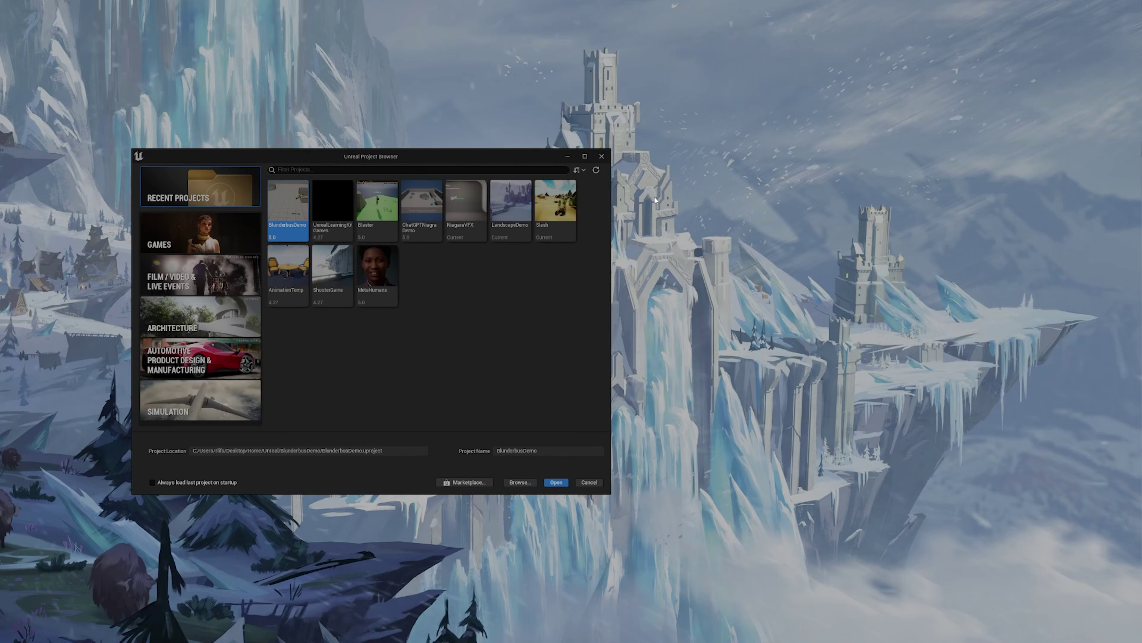
# Create a blank Games project named MyProject and a new level from the Empty Open World template.
pyautogui.click(201, 232)
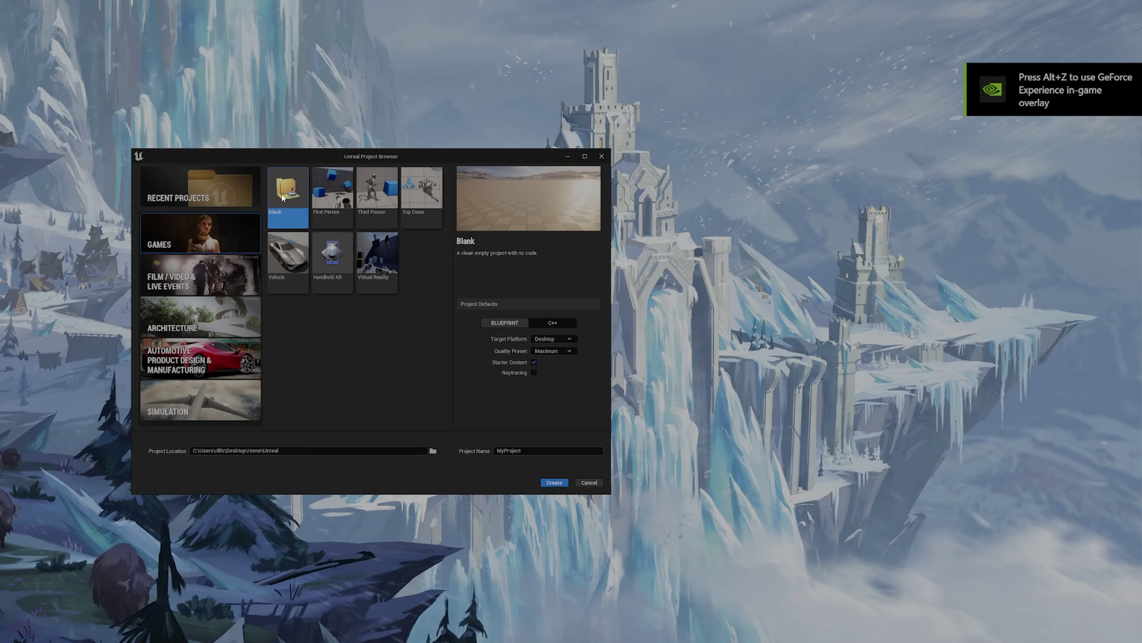
pyautogui.click(554, 483)
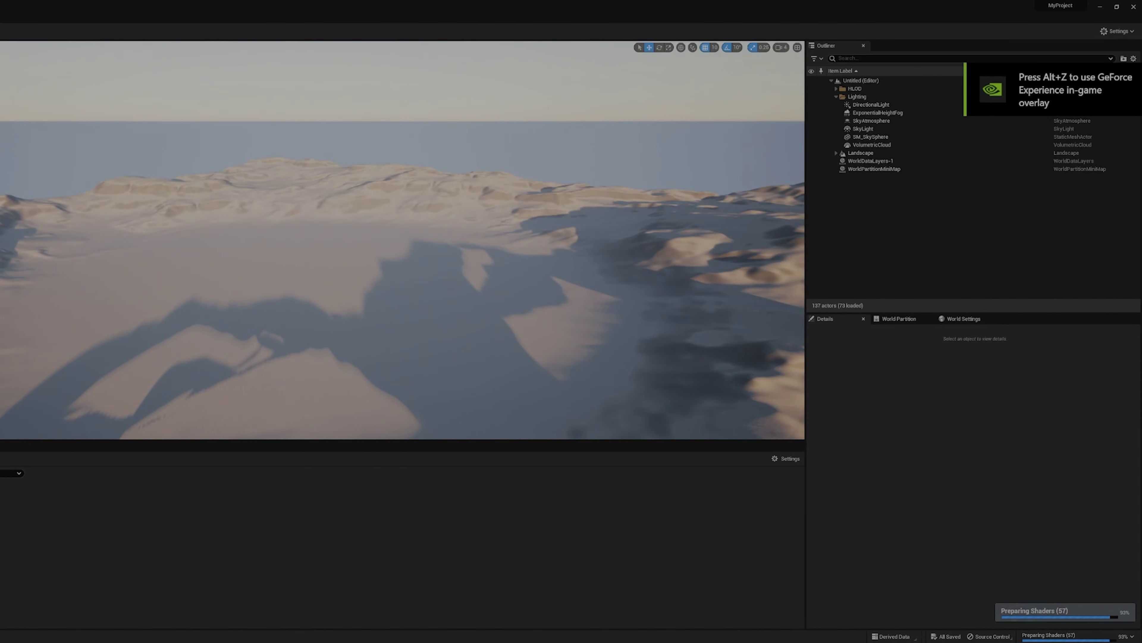
pyautogui.hotkey('ctrl', 'n')
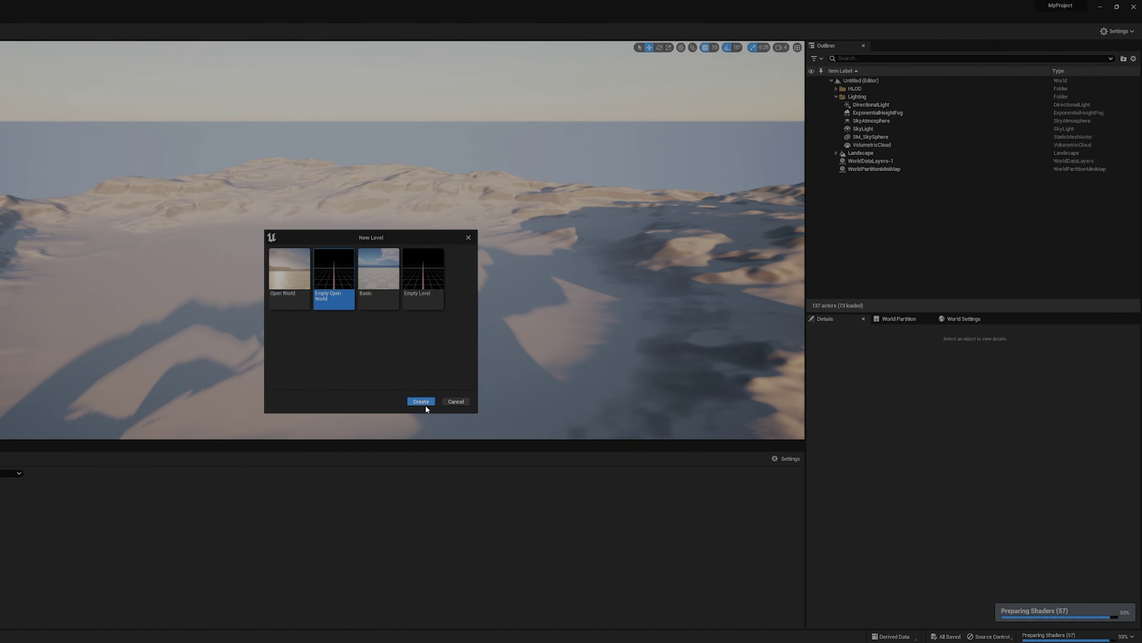
pyautogui.click(421, 401)
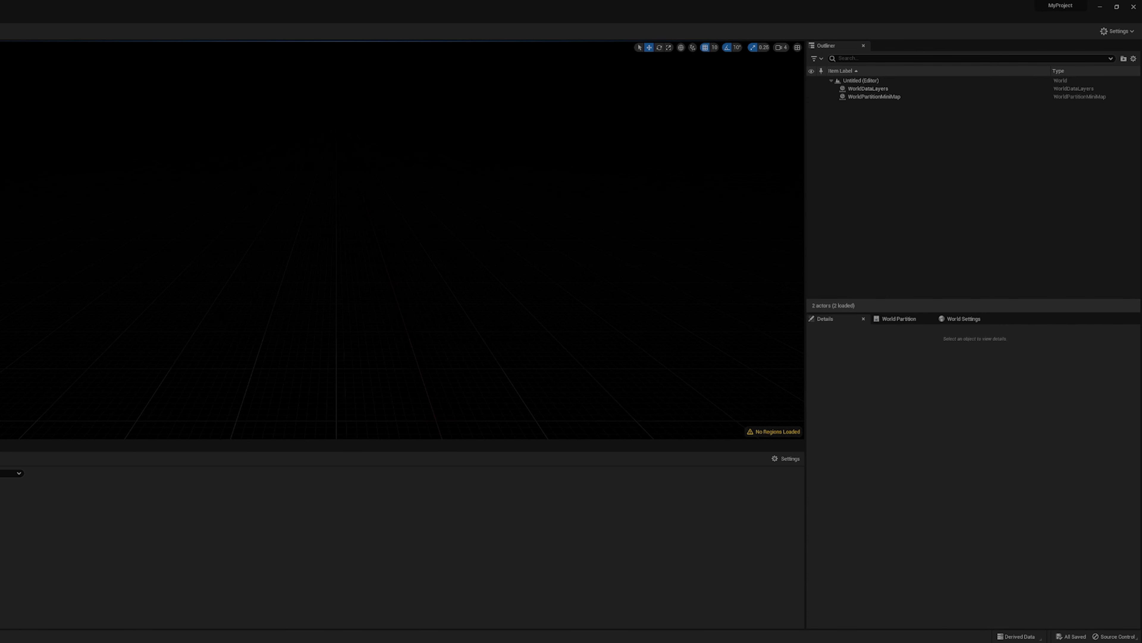
# Place a Directional Light, Sky Light, Exponential Height Fog and Sky Atmosphere in the empty level.
pyautogui.moveTo(167, 150); pyautogui.dragTo(349, 113)
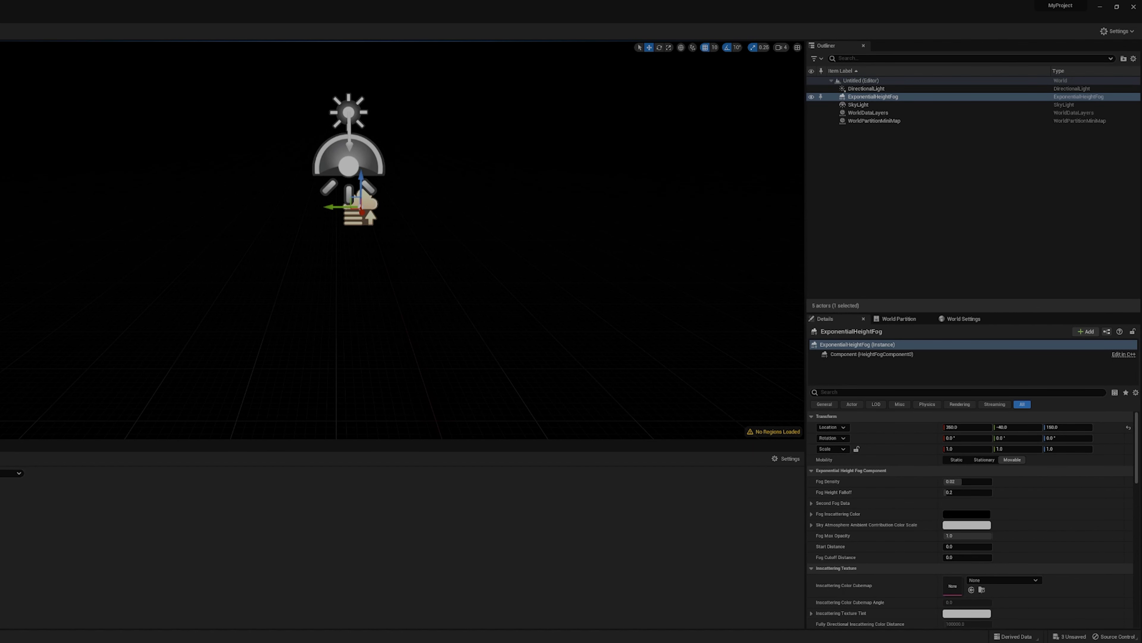
pyautogui.moveTo(0, 193); pyautogui.dragTo(355, 245)
pyautogui.moveTo(617, 289); pyautogui.dragTo(421, 405, button='right')
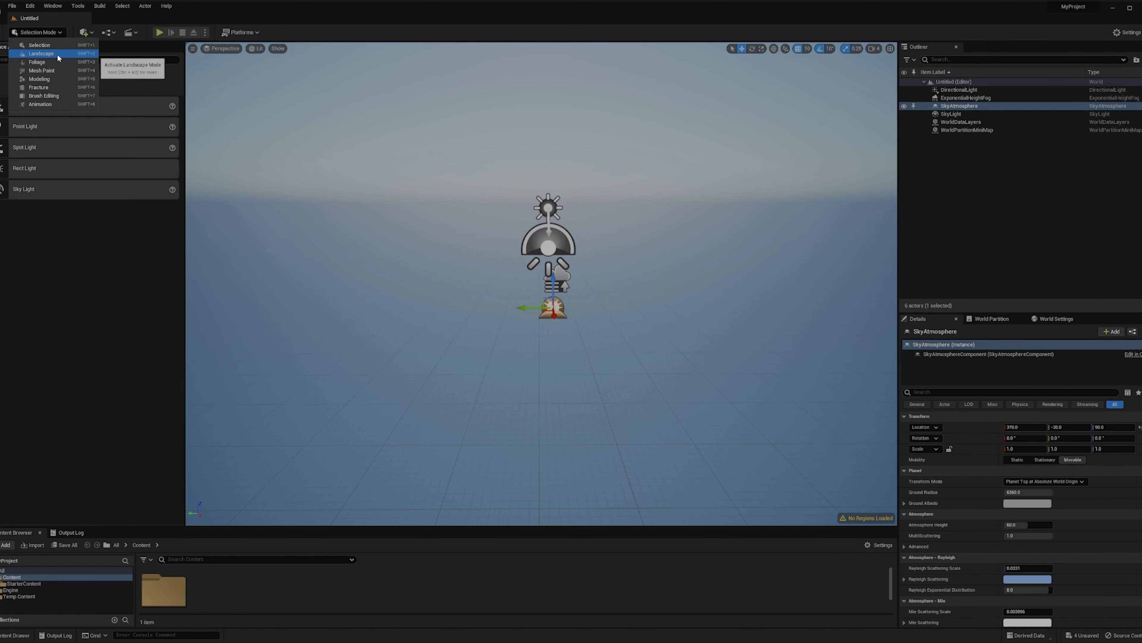
# Switch to Landscape mode and create a new landscape in the level.
pyautogui.click(57, 53)
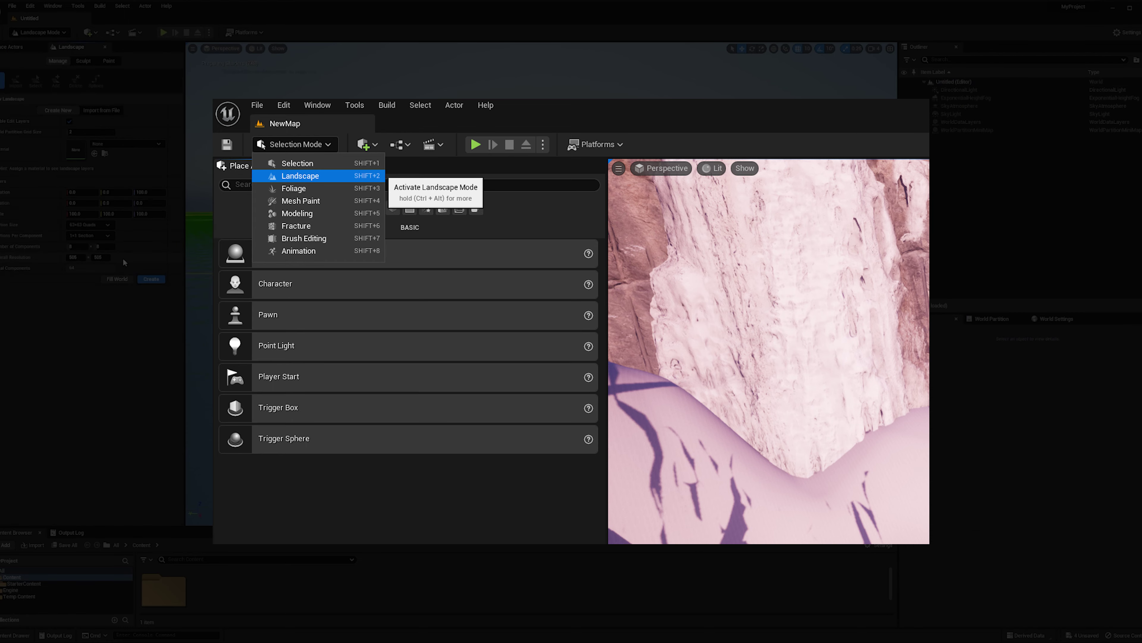
pyautogui.moveTo(542, 284); pyautogui.dragTo(783, 364, button='right')
pyautogui.moveTo(519, 237); pyautogui.dragTo(510, 203, button='right')
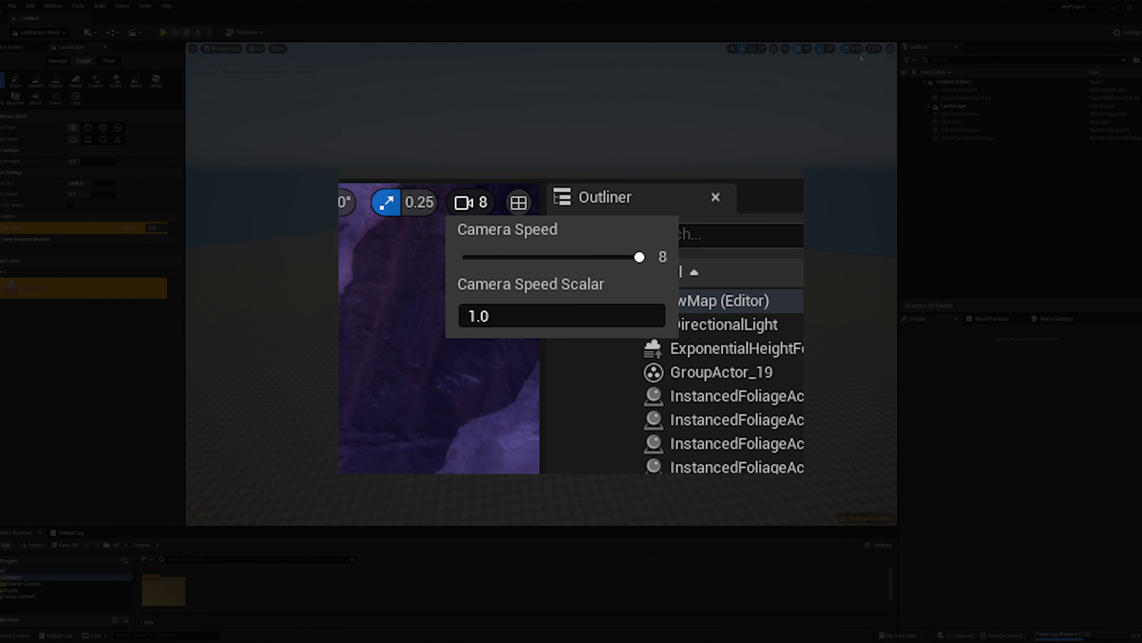
# Set the viewport camera speed to 8 and raise the Sculpt tool strength to shape hills around the landscape.
pyautogui.click(874, 48)
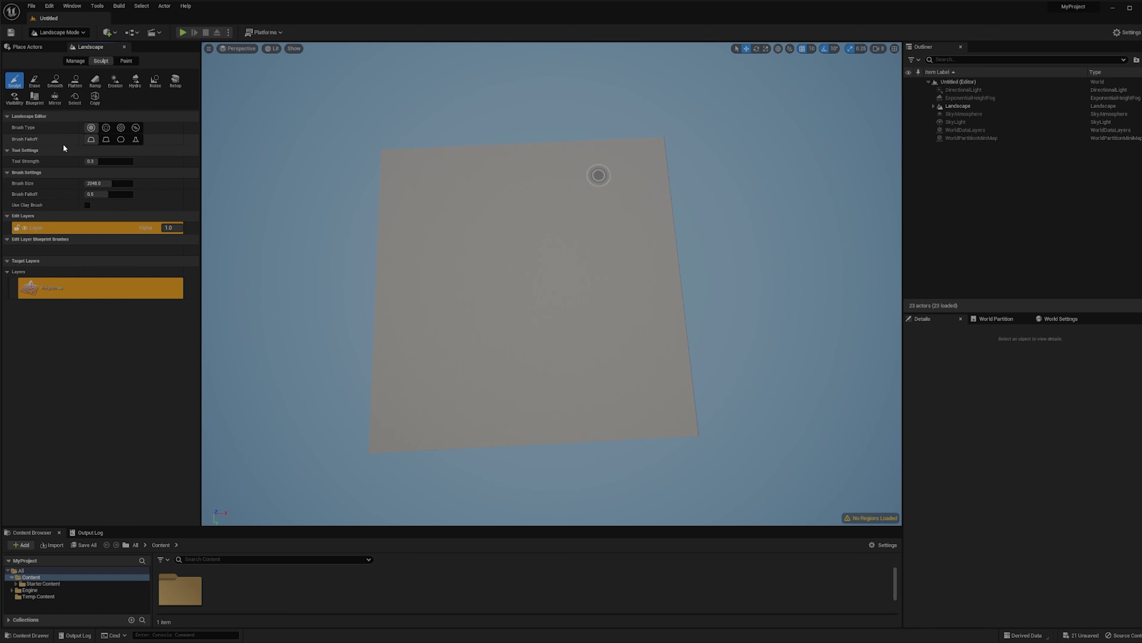
pyautogui.moveTo(92, 161); pyautogui.dragTo(104, 161)
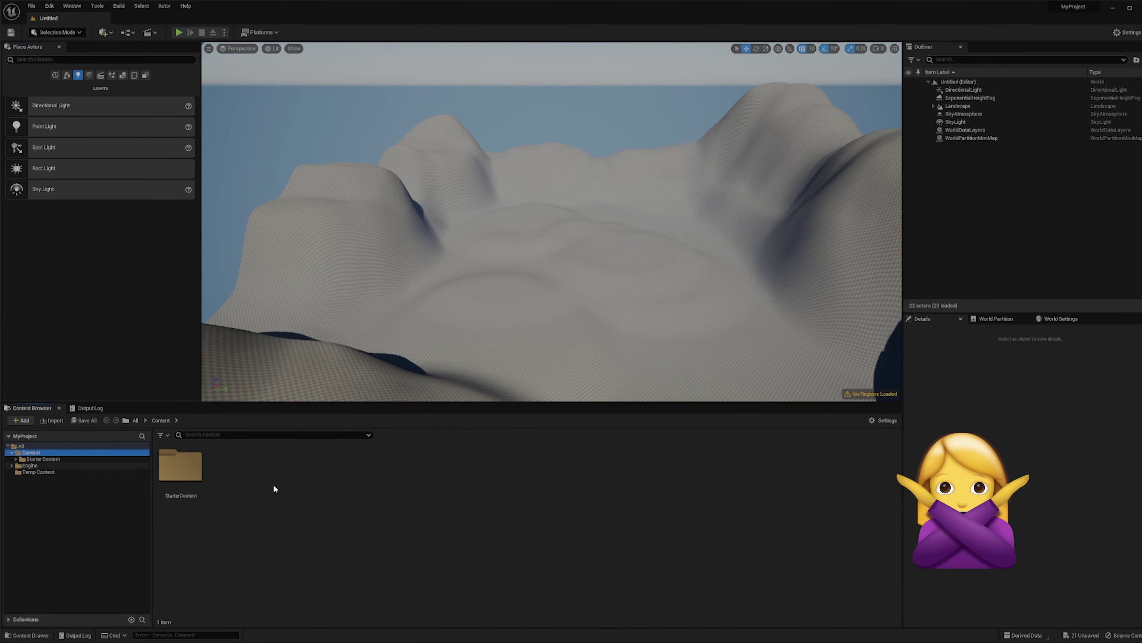
# Create a new material in the Content folder and name it MyMatwela.
pyautogui.rightClick(344, 492)
pyautogui.click(385, 307)
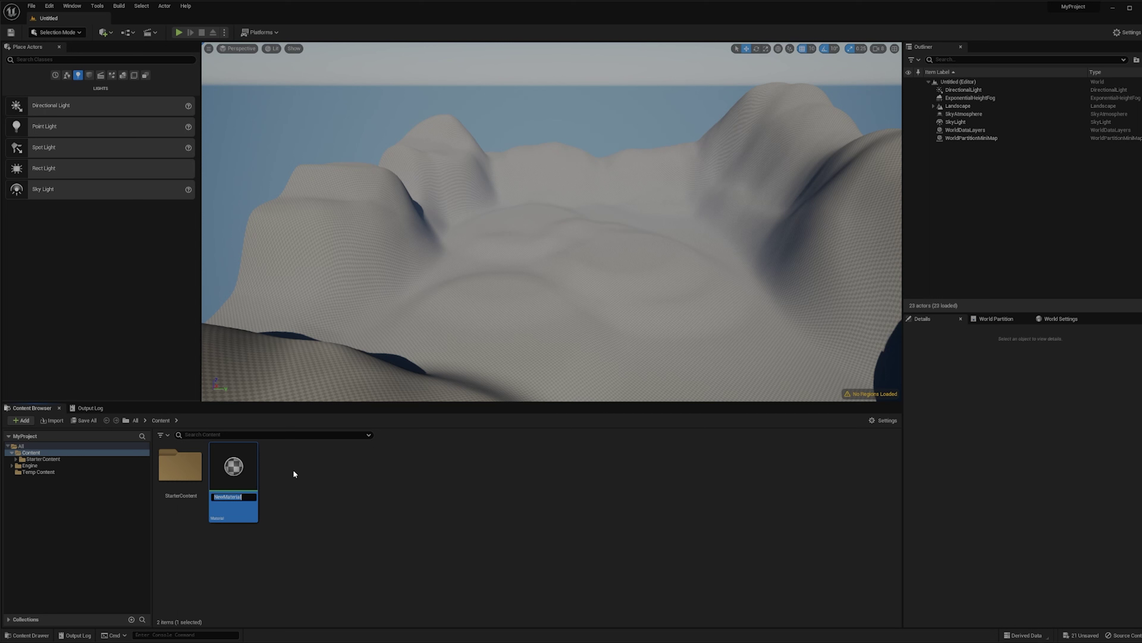
pyautogui.write('MyMatweri')
pyautogui.write('la')
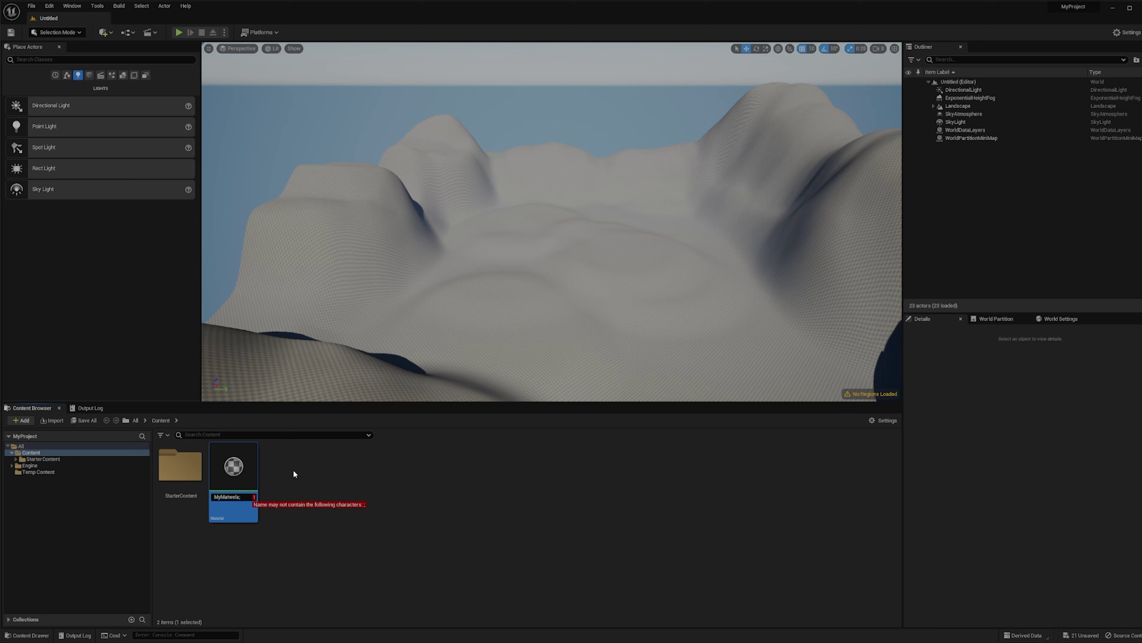
pyautogui.press('Return')
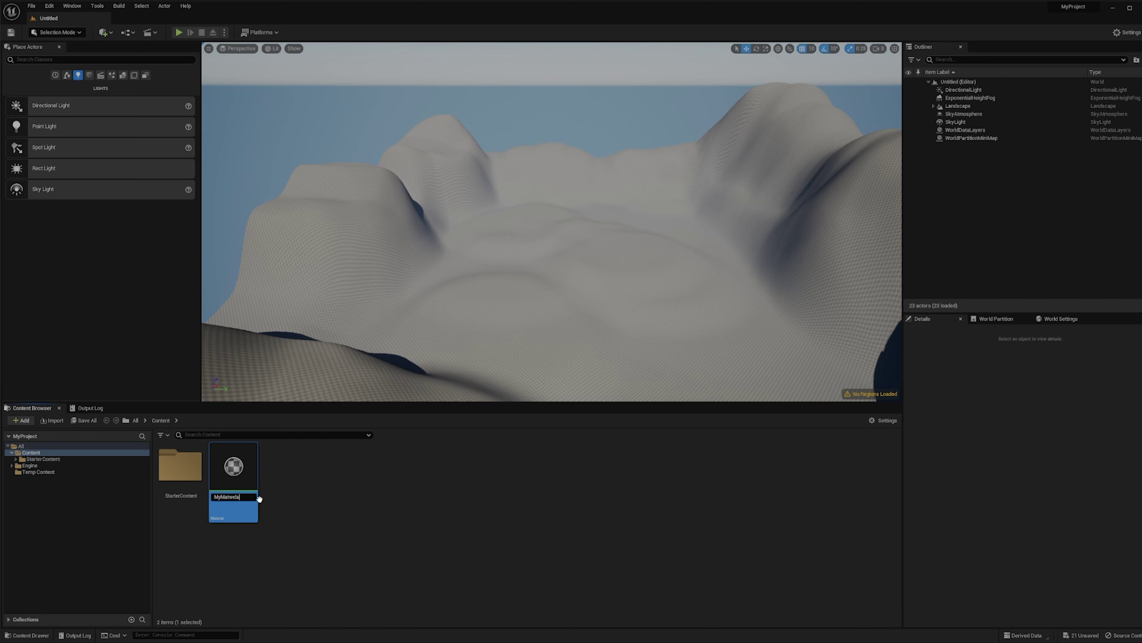
# Open the MyMatwela material and dock its editor beside the level.
pyautogui.doubleClick(230, 464)
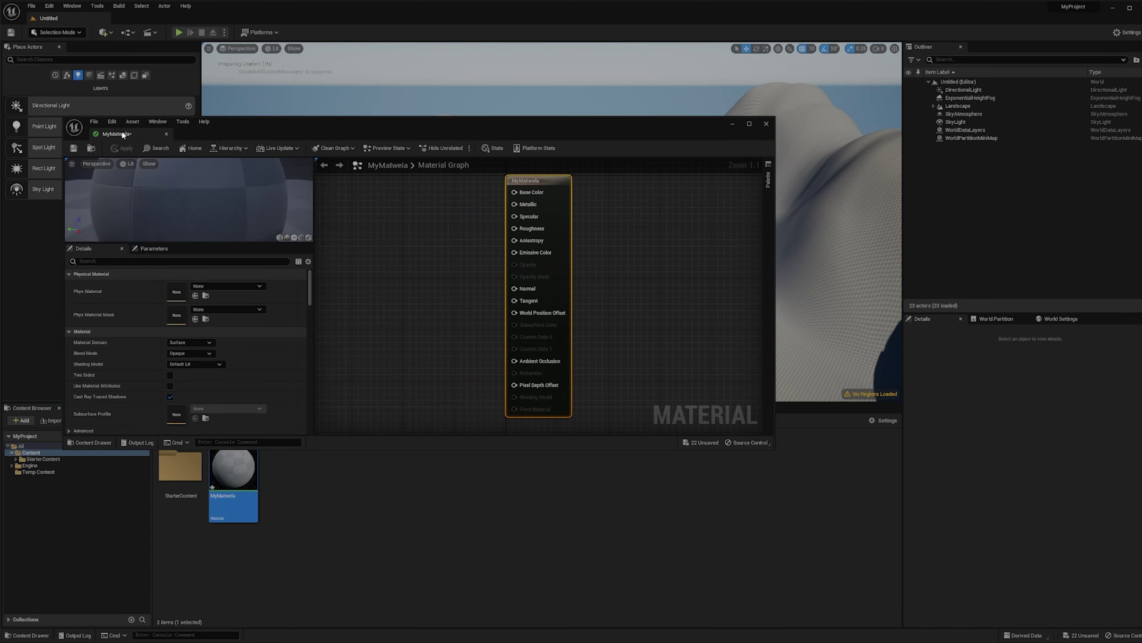
pyautogui.moveTo(120, 134); pyautogui.dragTo(214, 25)
pyautogui.moveTo(518, 211); pyautogui.dragTo(830, 377, button='right')
# Add a LandscapeLayerBlend node to the material graph, before the material's output node.
pyautogui.rightClick(713, 261)
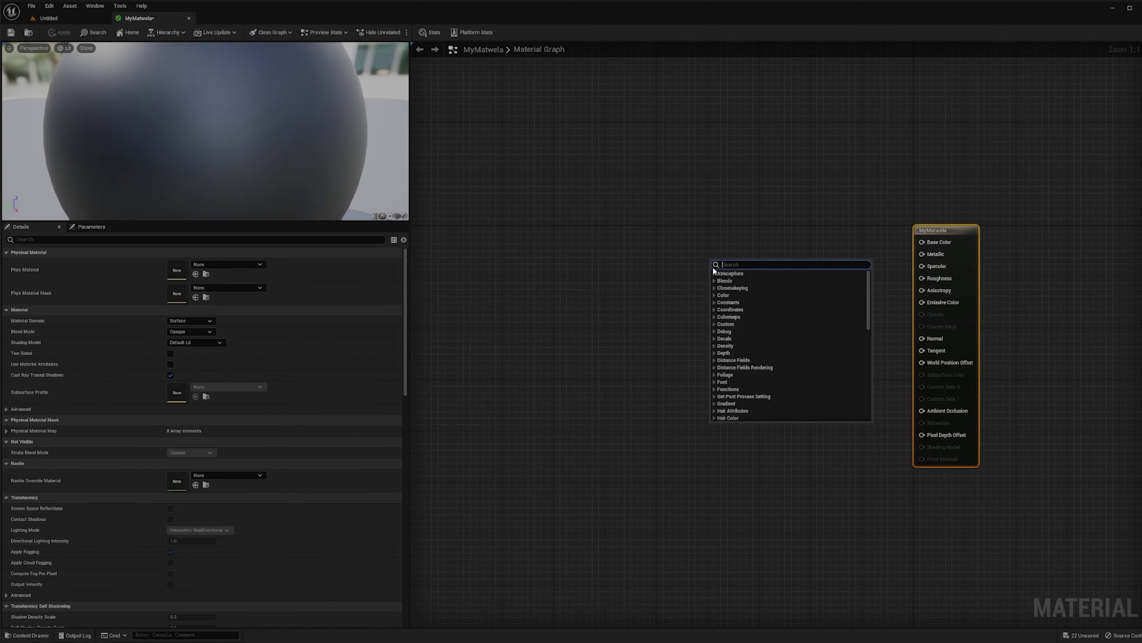
pyautogui.write('layer blen')
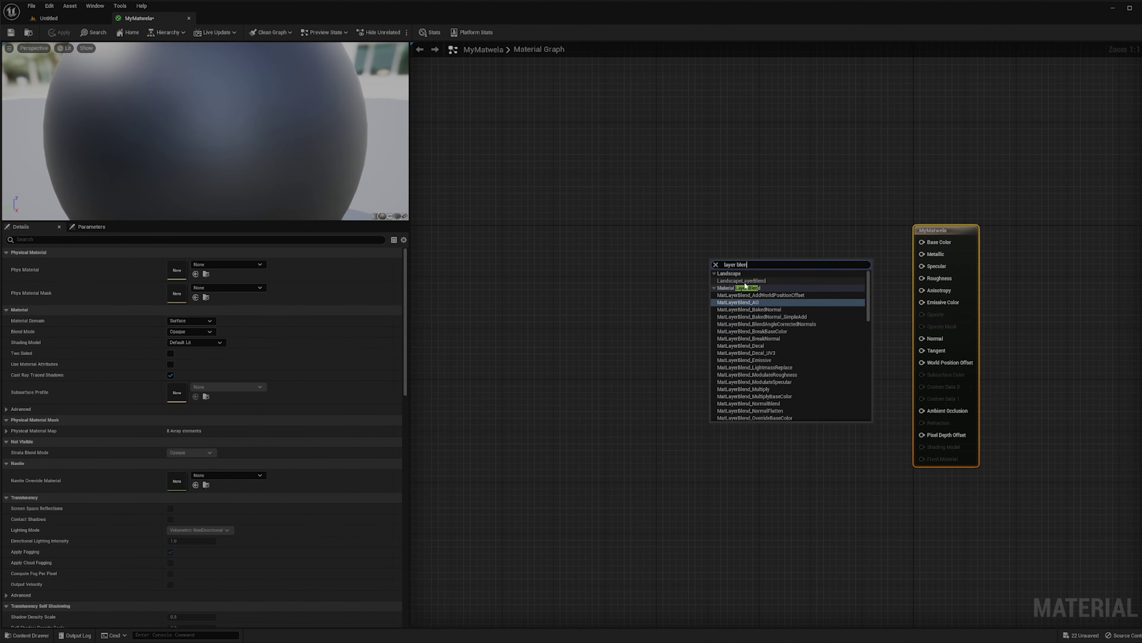
pyautogui.click(745, 287)
pyautogui.moveTo(752, 291); pyautogui.dragTo(680, 263, button='right')
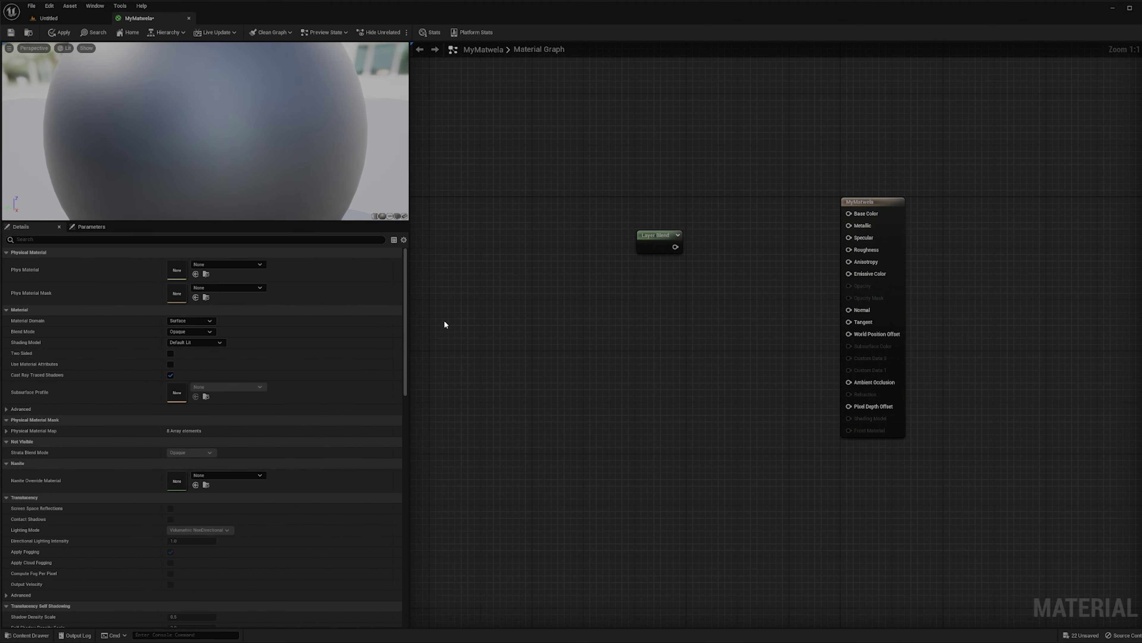
# Add four layers to the Layer Blend node and save the material.
pyautogui.click(654, 242)
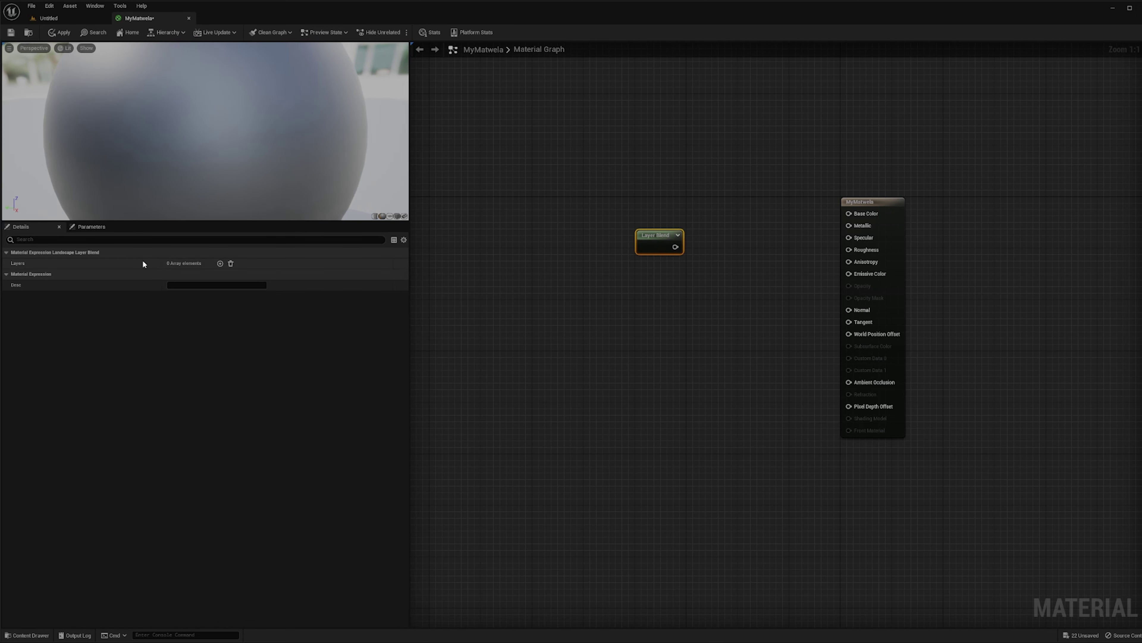
pyautogui.click(220, 263)
pyautogui.click(220, 264)
pyautogui.click(221, 263)
pyautogui.click(220, 264)
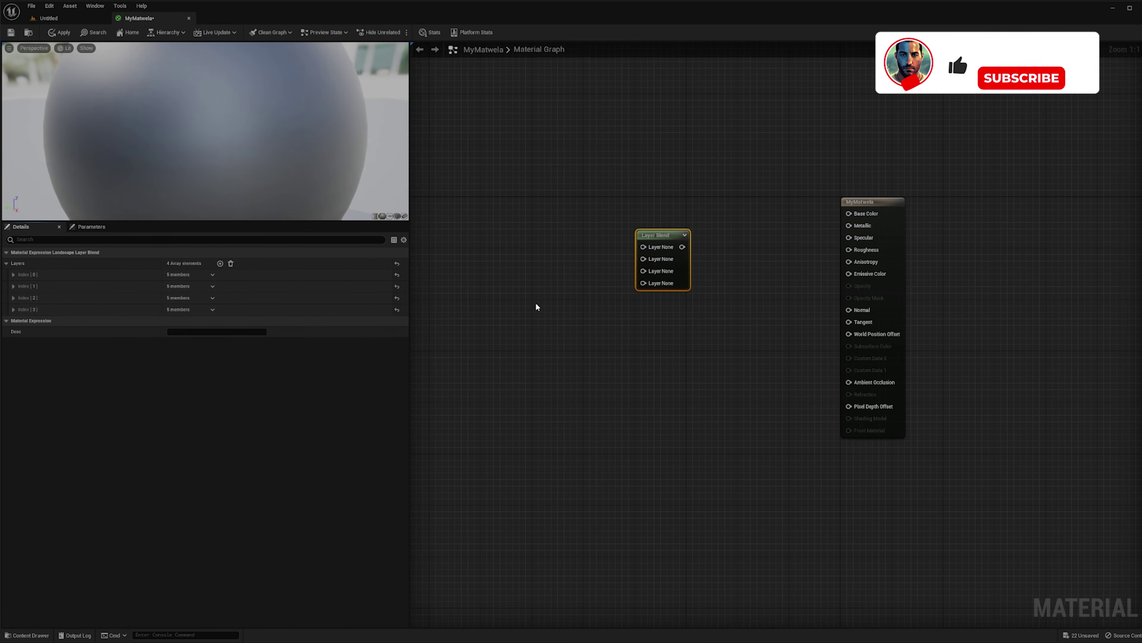
pyautogui.hotkey('ctrl', 's')
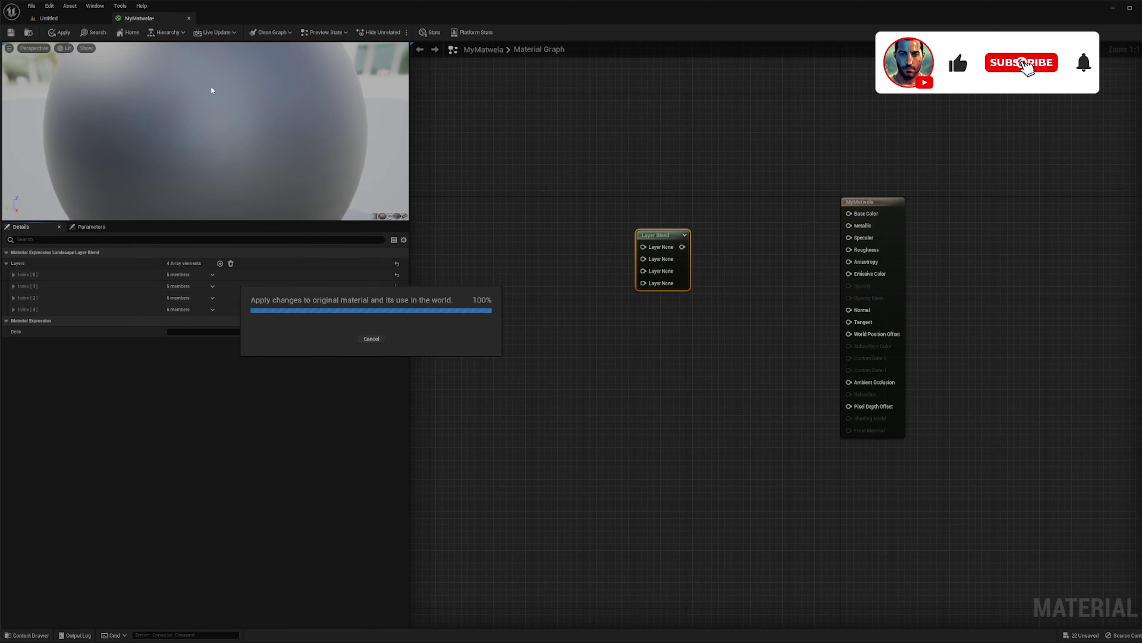
# Return to the level, open Quixel Bridge in an enlarged window and go to the Arctic Ice and Snow collection.
pyautogui.click(68, 19)
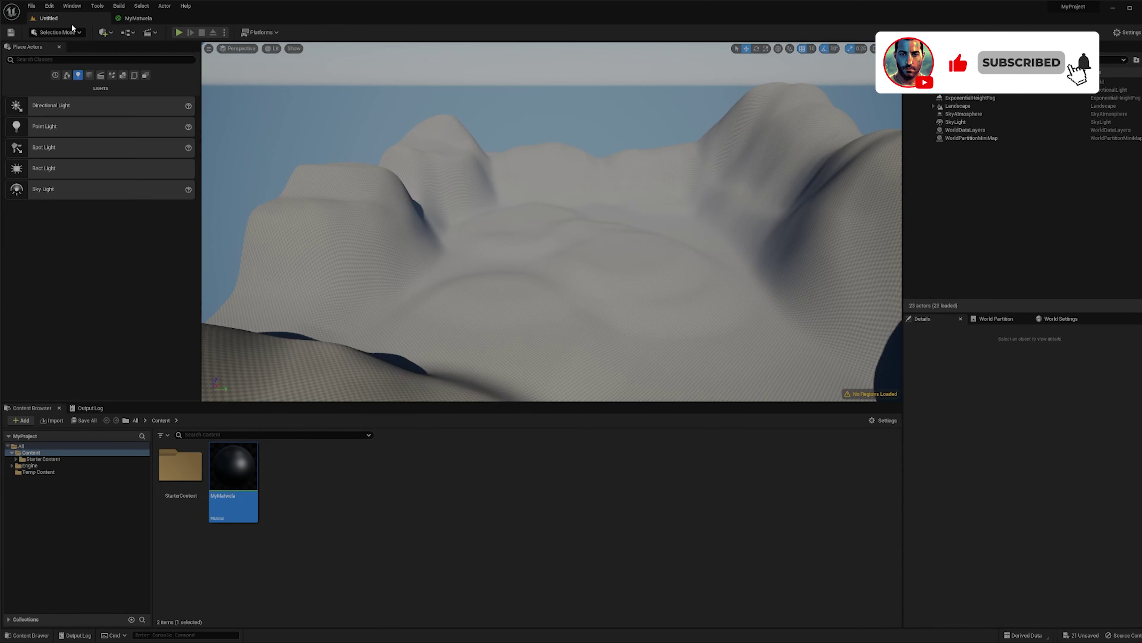
pyautogui.click(105, 33)
pyautogui.click(128, 66)
pyautogui.moveTo(196, 149); pyautogui.dragTo(243, 145)
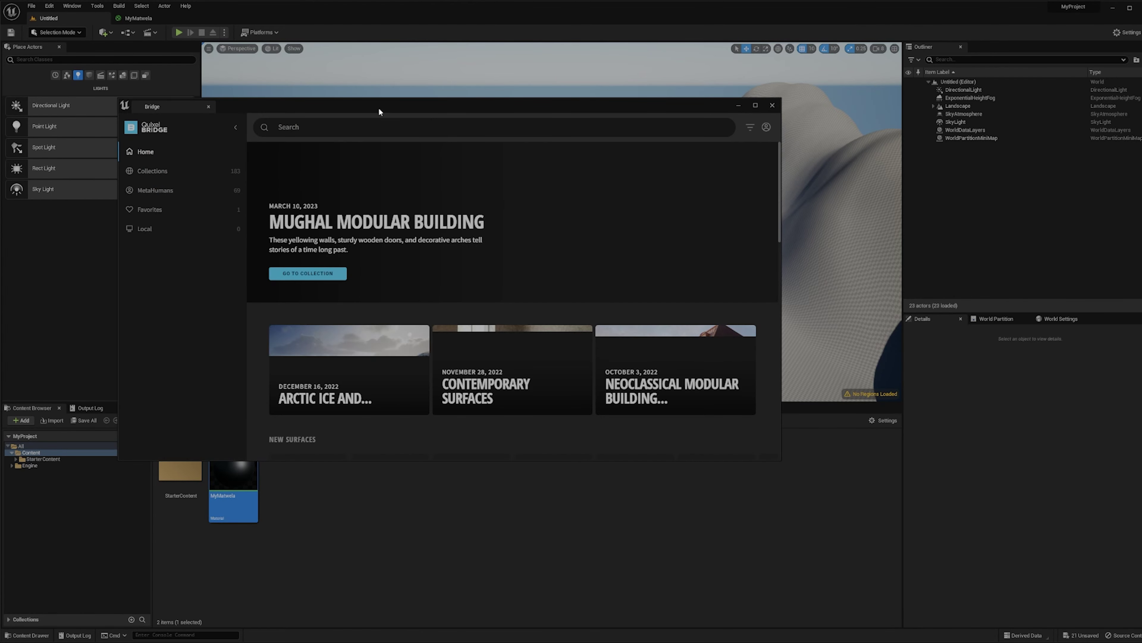
pyautogui.moveTo(332, 102); pyautogui.dragTo(293, 82)
pyautogui.click(314, 351)
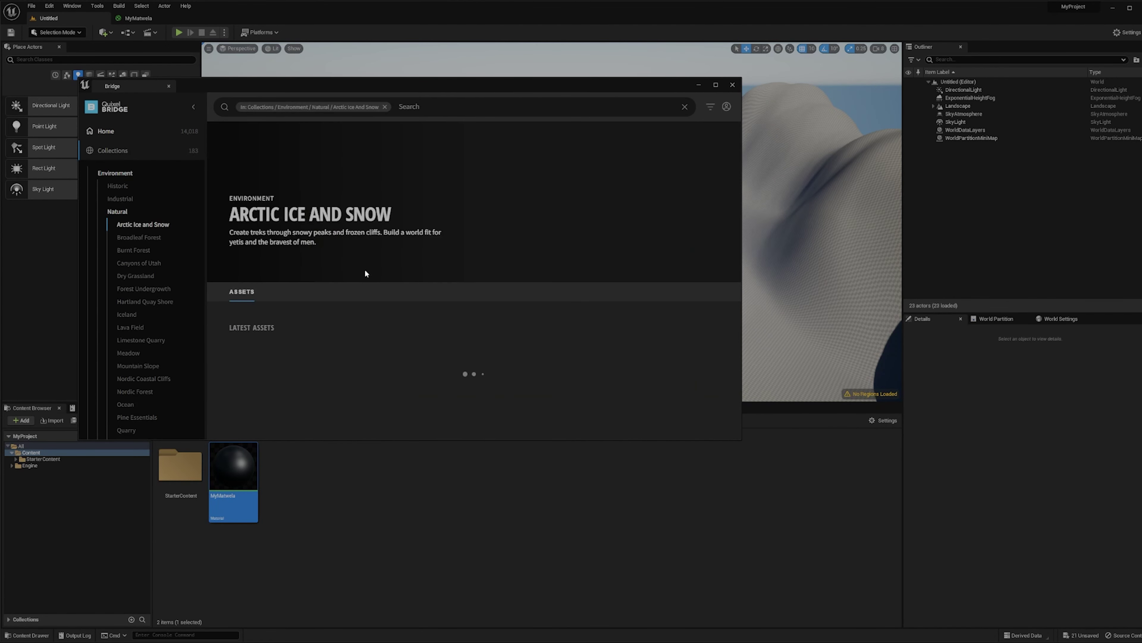
pyautogui.moveTo(398, 85); pyautogui.dragTo(408, 51)
pyautogui.moveTo(434, 404); pyautogui.dragTo(450, 535)
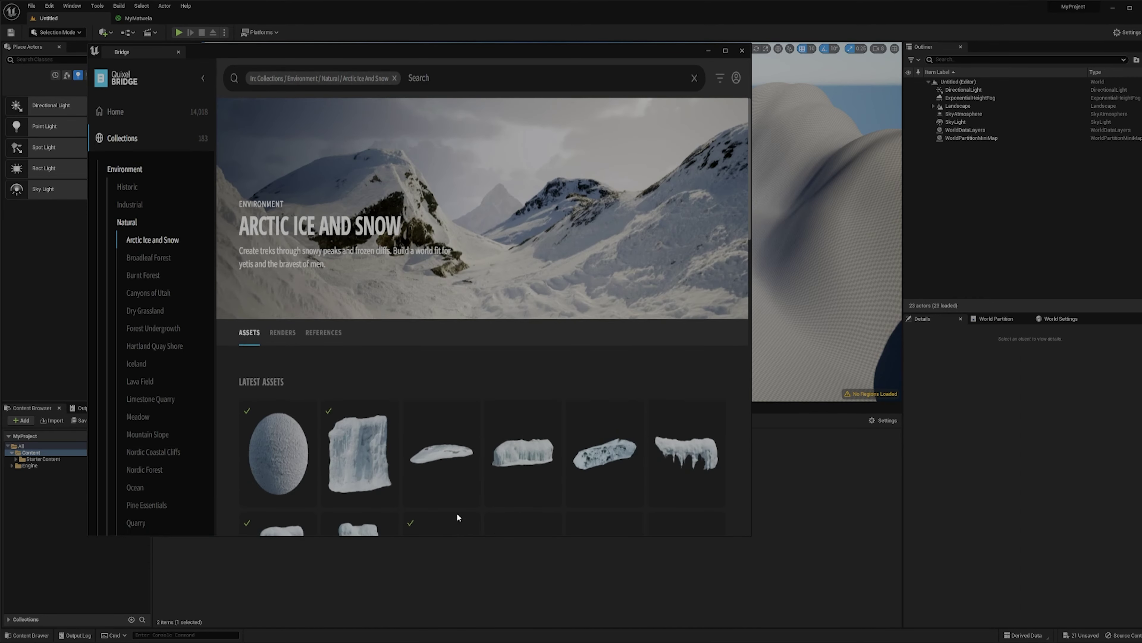
# Add the Trampled Snow, Fresh Windswept Snow and Snow Covered Ground surfaces at Medium Quality, and select the ice wall asset.
pyautogui.scroll(-4, 458, 360)
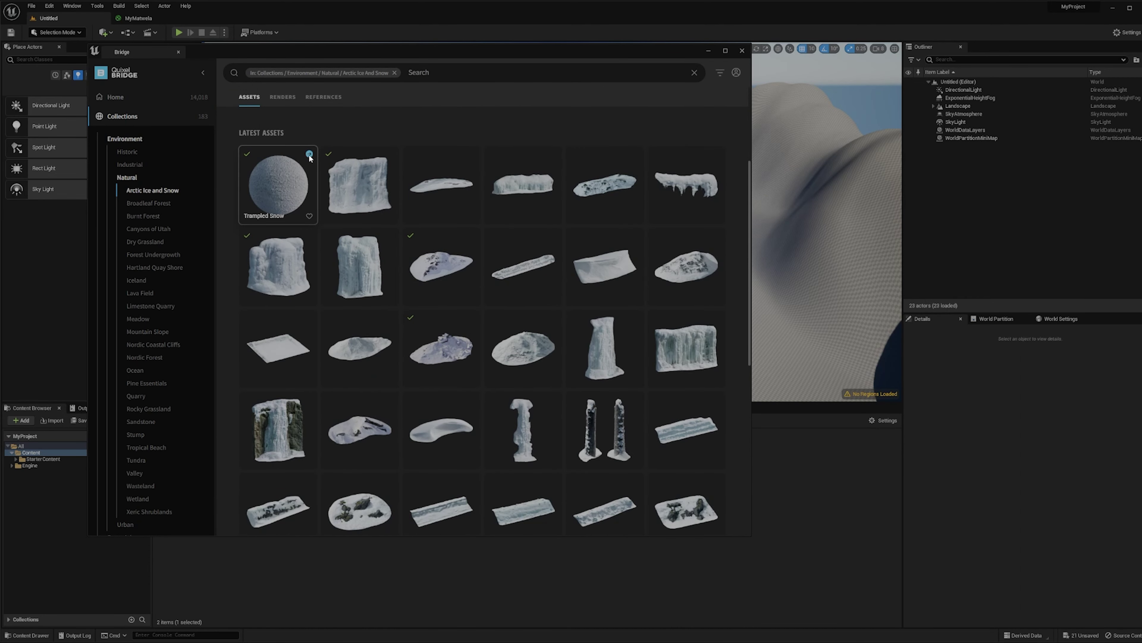
pyautogui.click(309, 155)
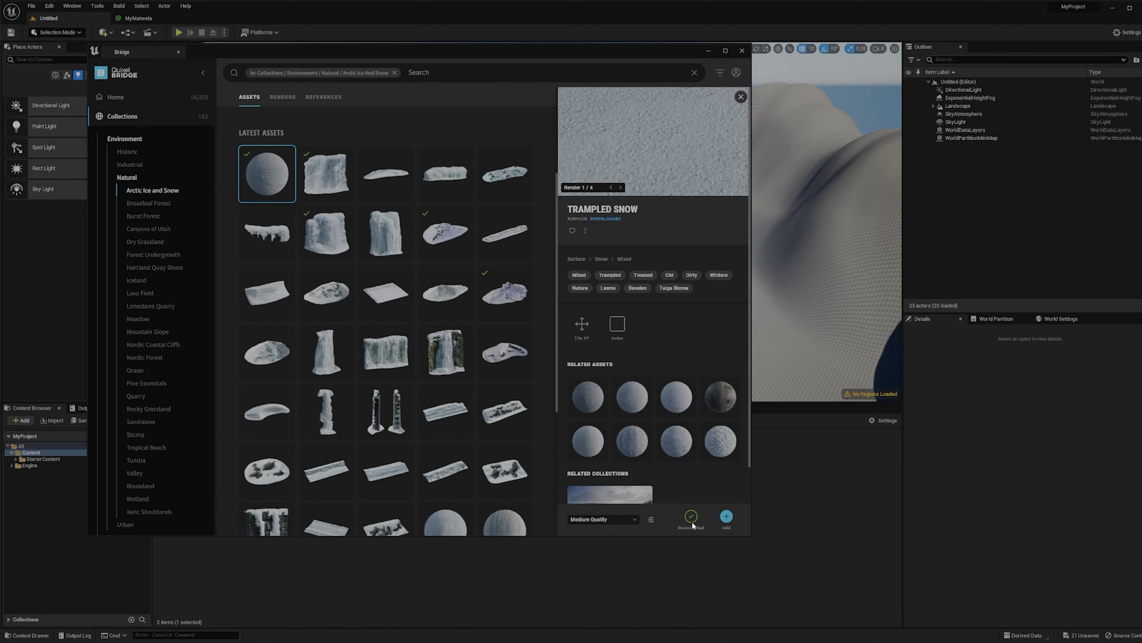
pyautogui.click(729, 524)
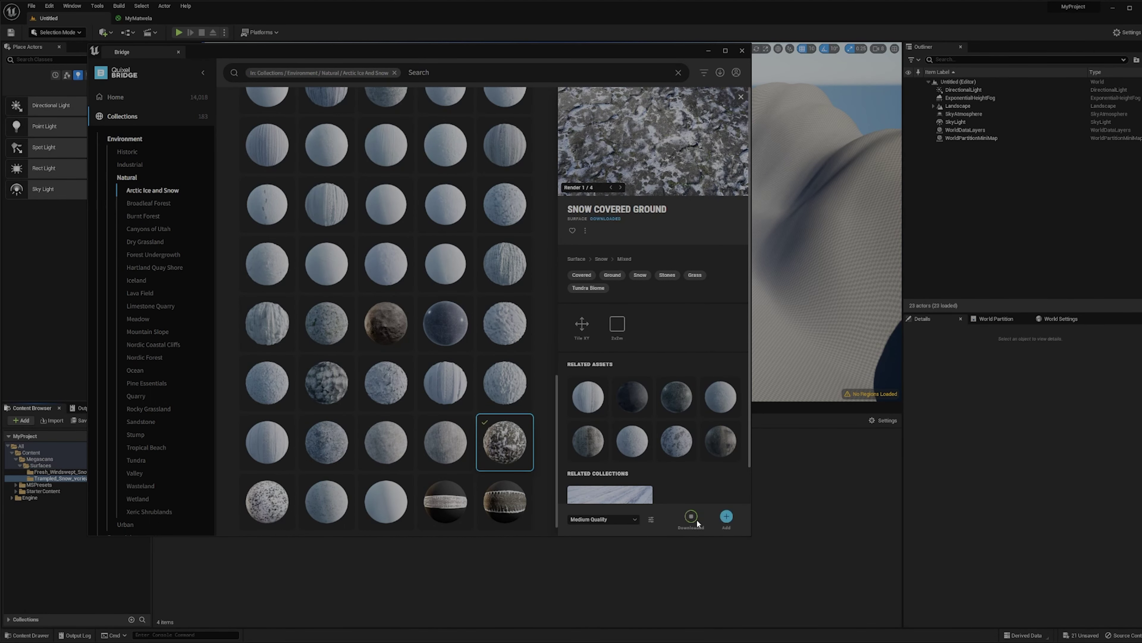
pyautogui.click(726, 520)
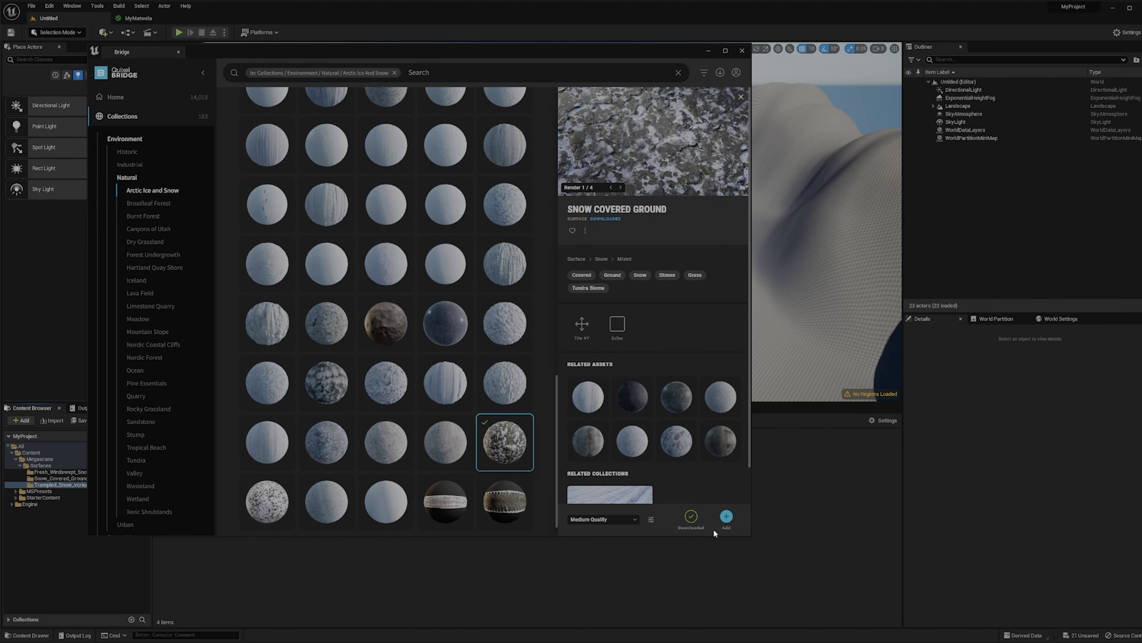
pyautogui.scroll(15, 360, 211)
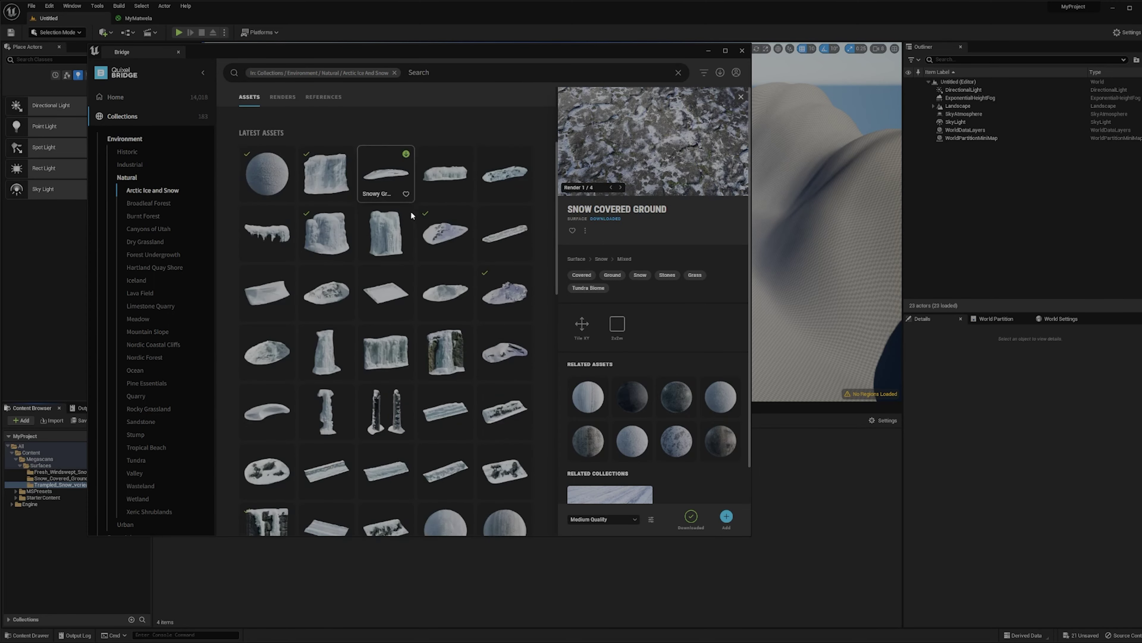
pyautogui.click(333, 177)
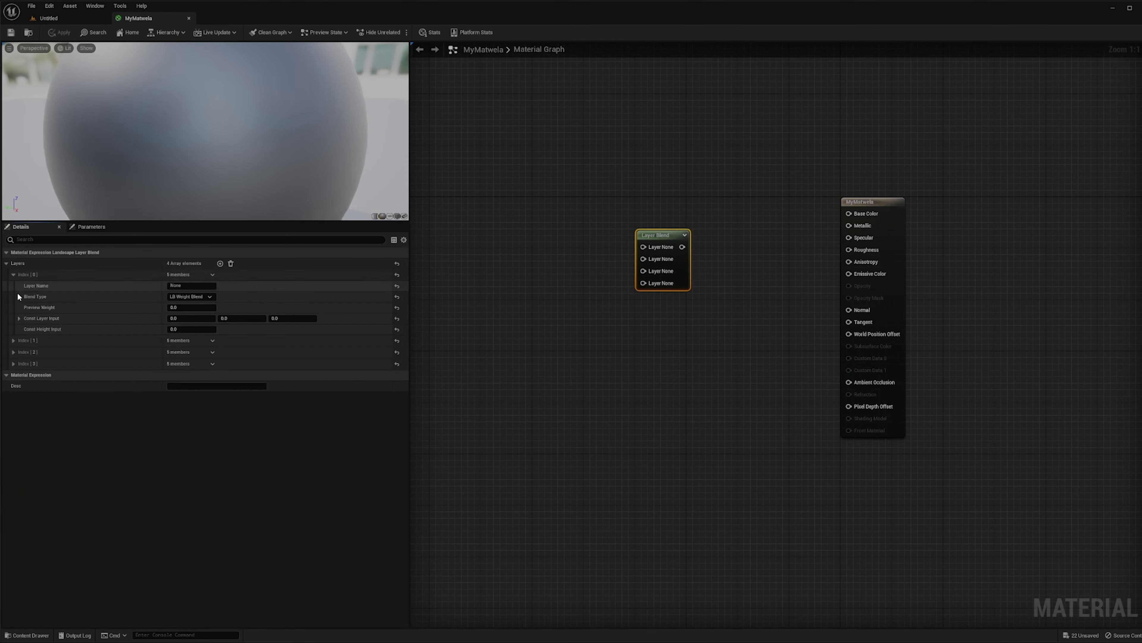
# Name the first two entries of the material's Layer Blend node Layer 1 and Layer 2.
pyautogui.click(174, 286)
pyautogui.write('Layer 1')
pyautogui.press('Return')
pyautogui.click(13, 341)
pyautogui.click(176, 351)
pyautogui.write('Layer 2')
pyautogui.press('Return')
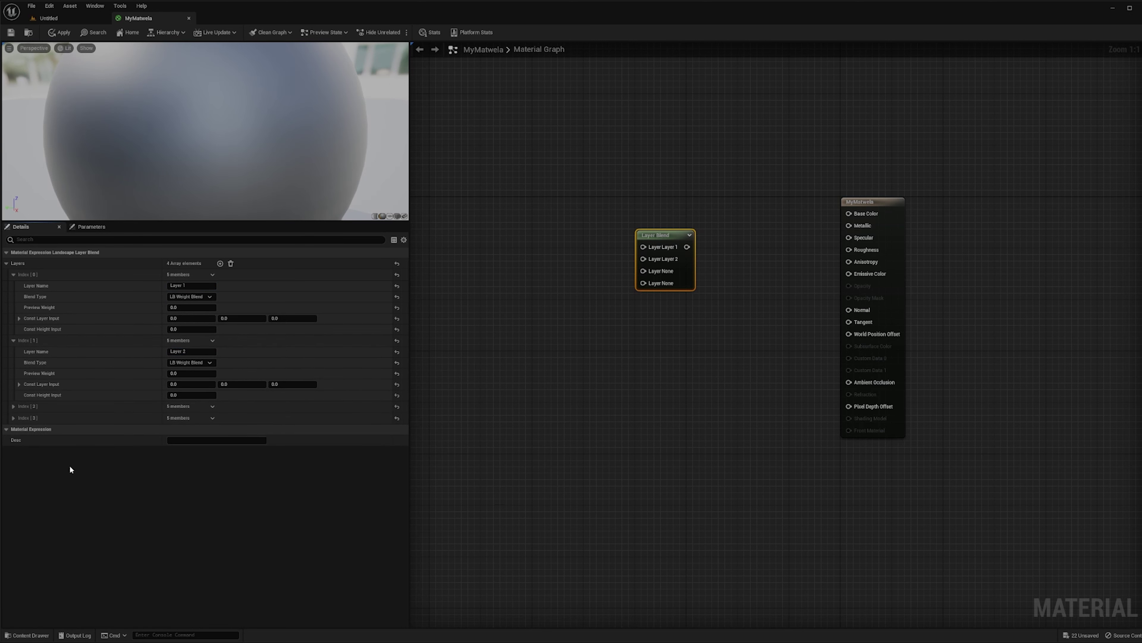
# Name the third and fourth entries of the Layer Blend node Layer 3 and Layer 4.
pyautogui.click(13, 406)
pyautogui.click(191, 417)
pyautogui.write('Layer 3')
pyautogui.press('Return')
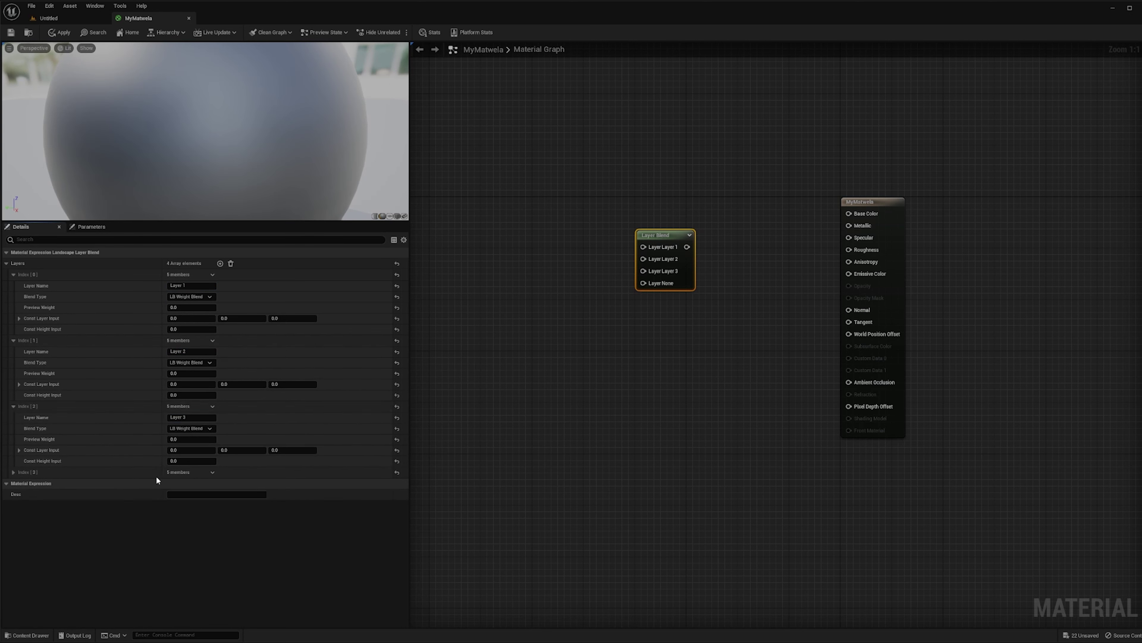
pyautogui.click(156, 472)
pyautogui.click(177, 482)
pyautogui.write('Layer 4')
pyautogui.press('Return')
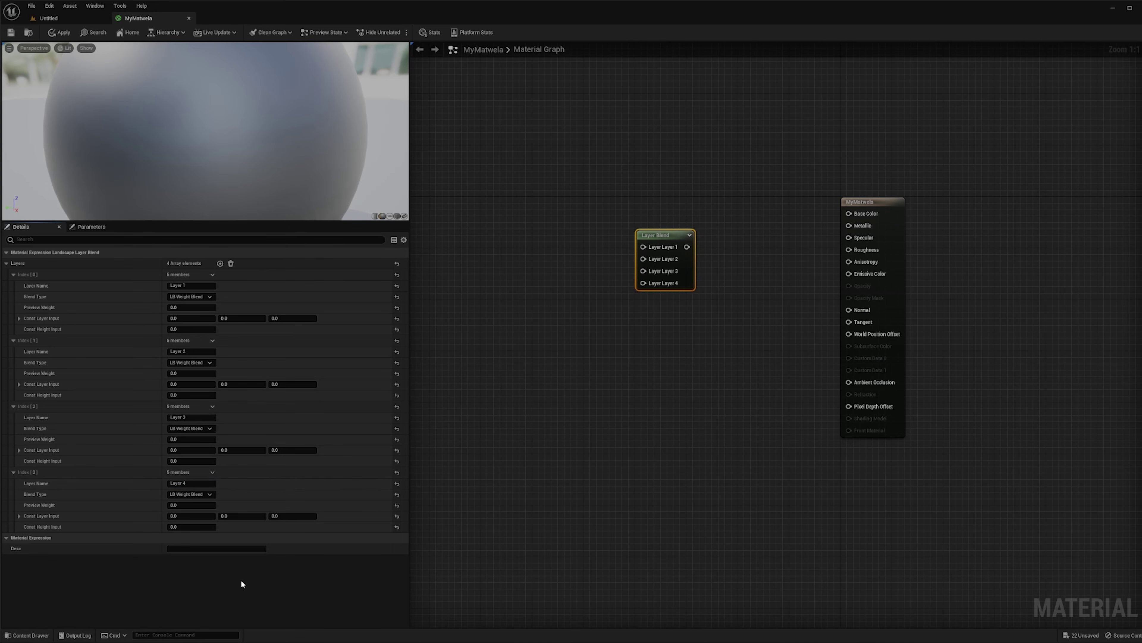
# Place the color and normal textures of the Fresh Windswept Snow surface in the material graph as Texture Samples.
pyautogui.hotkey('ctrl', 'space')
pyautogui.click(25, 459)
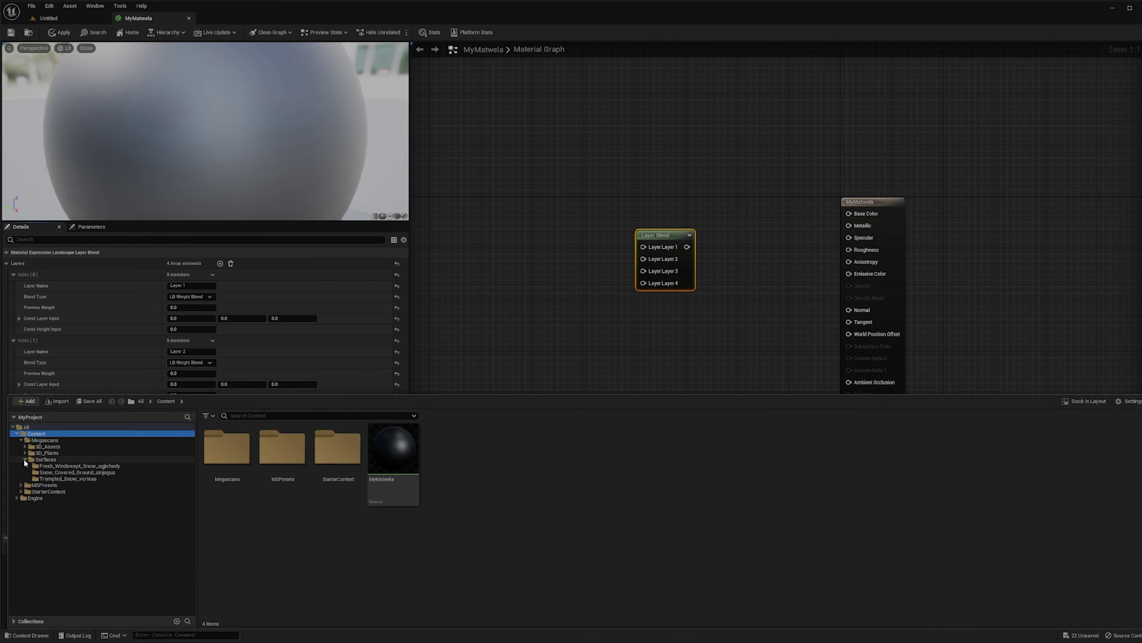
pyautogui.click(59, 466)
pyautogui.click(283, 480)
pyautogui.keyDown('ctrl'); pyautogui.click(337, 486); pyautogui.keyUp('ctrl')
pyautogui.moveTo(336, 487); pyautogui.dragTo(495, 281)
pyautogui.hotkey('ctrl', 'space')
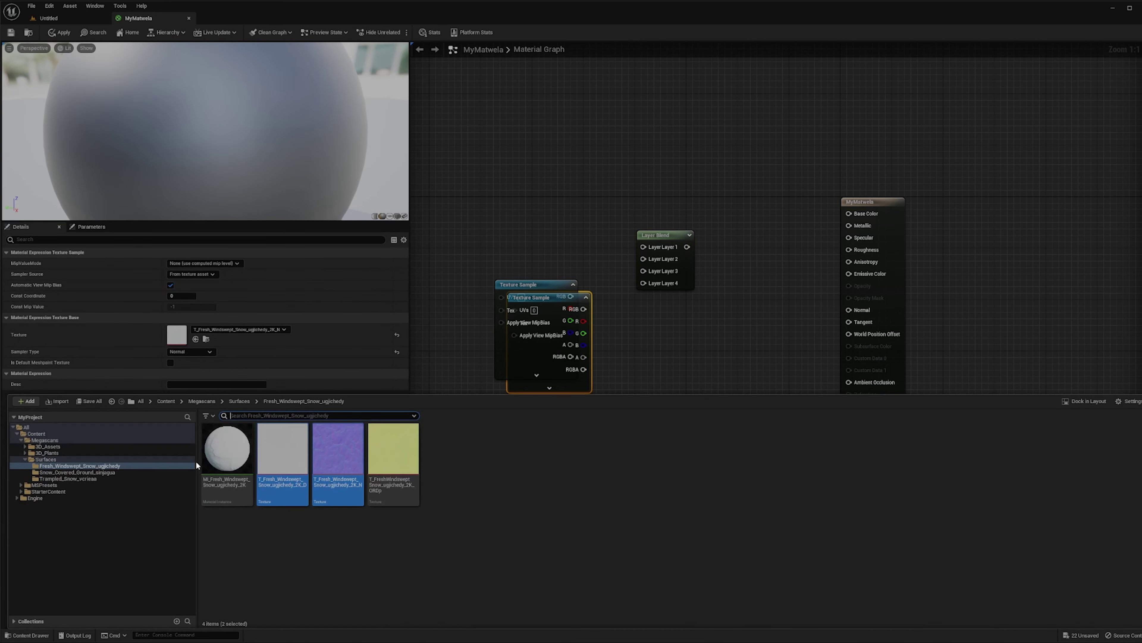
# Place the color and normal textures of the Snow Covered Ground surface in the material graph as Texture Samples.
pyautogui.click(179, 472)
pyautogui.click(282, 481)
pyautogui.keyDown('ctrl'); pyautogui.click(338, 478); pyautogui.keyUp('ctrl')
pyautogui.moveTo(338, 478); pyautogui.dragTo(514, 185)
pyautogui.hotkey('ctrl', 'space')
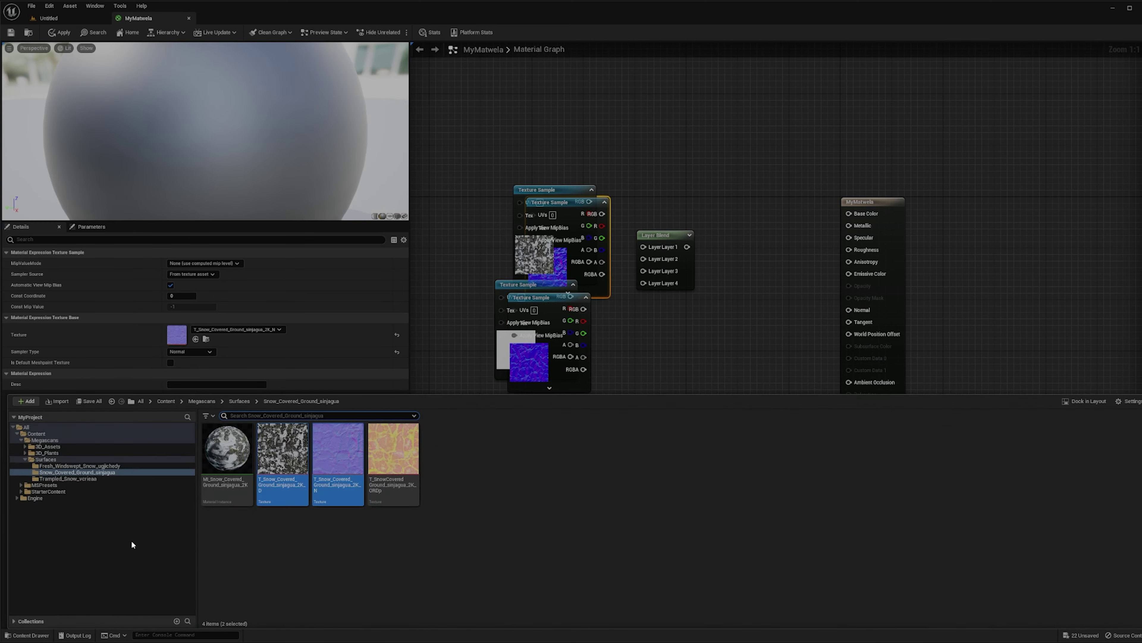
# Place the color and normal textures of the Trampled Snow surface in the material graph as Texture Samples.
pyautogui.click(68, 476)
pyautogui.click(281, 453)
pyautogui.keyDown('ctrl'); pyautogui.click(339, 452); pyautogui.keyUp('ctrl')
pyautogui.moveTo(339, 452); pyautogui.dragTo(592, 248)
# Arrange the Texture Sample nodes in three rows, separating each surface's color texture from its normal texture around the Layer Blend node.
pyautogui.click(674, 370)
pyautogui.moveTo(674, 370); pyautogui.dragTo(646, 404, button='right')
pyautogui.moveTo(526, 175); pyautogui.dragTo(647, 93)
pyautogui.moveTo(511, 223); pyautogui.dragTo(498, 210)
pyautogui.moveTo(562, 241); pyautogui.dragTo(736, 215)
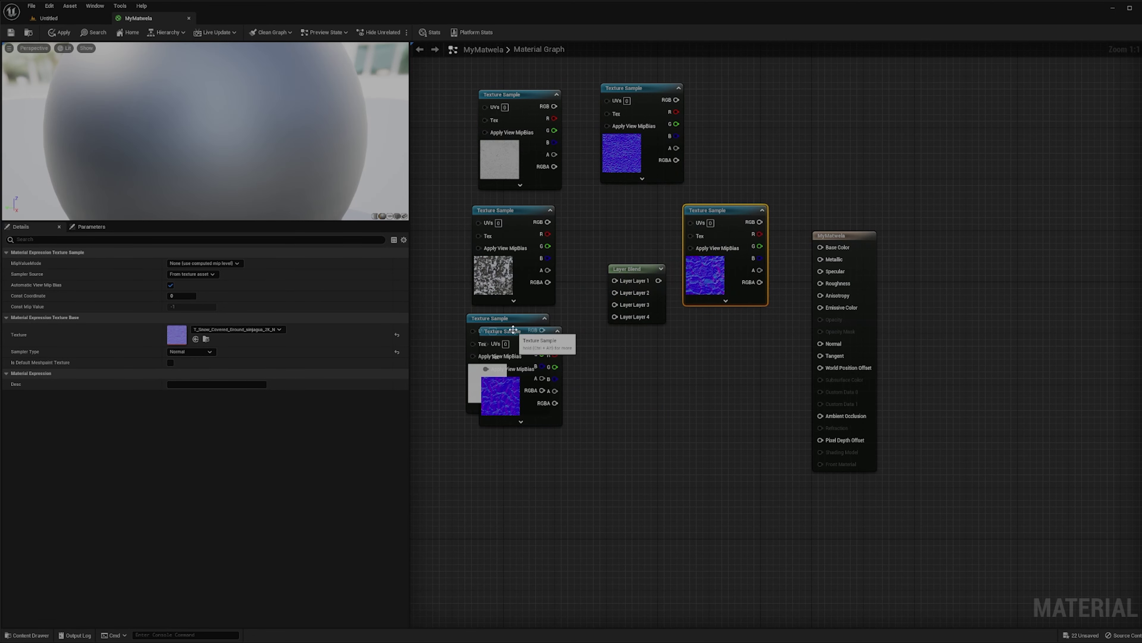
pyautogui.moveTo(509, 331); pyautogui.dragTo(745, 358)
pyautogui.click(639, 270)
pyautogui.moveTo(647, 360); pyautogui.dragTo(600, 363, button='right')
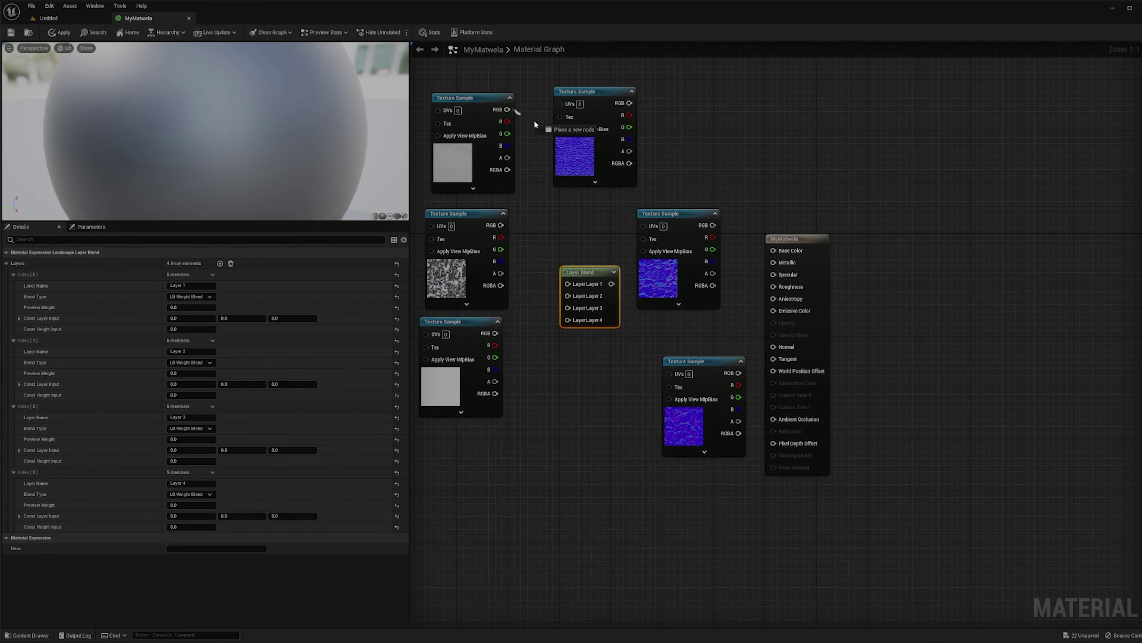
# Connect the Trampled Snow, Snow Covered Ground and Fresh Windswept Snow colors to the blend's Layers 1, 2 and 3, and its output to Base Color.
pyautogui.moveTo(535, 125); pyautogui.dragTo(567, 284)
pyautogui.moveTo(500, 225); pyautogui.dragTo(568, 295)
pyautogui.moveTo(495, 333); pyautogui.dragTo(774, 250)
pyautogui.click(613, 378)
pyautogui.rightClick(545, 324)
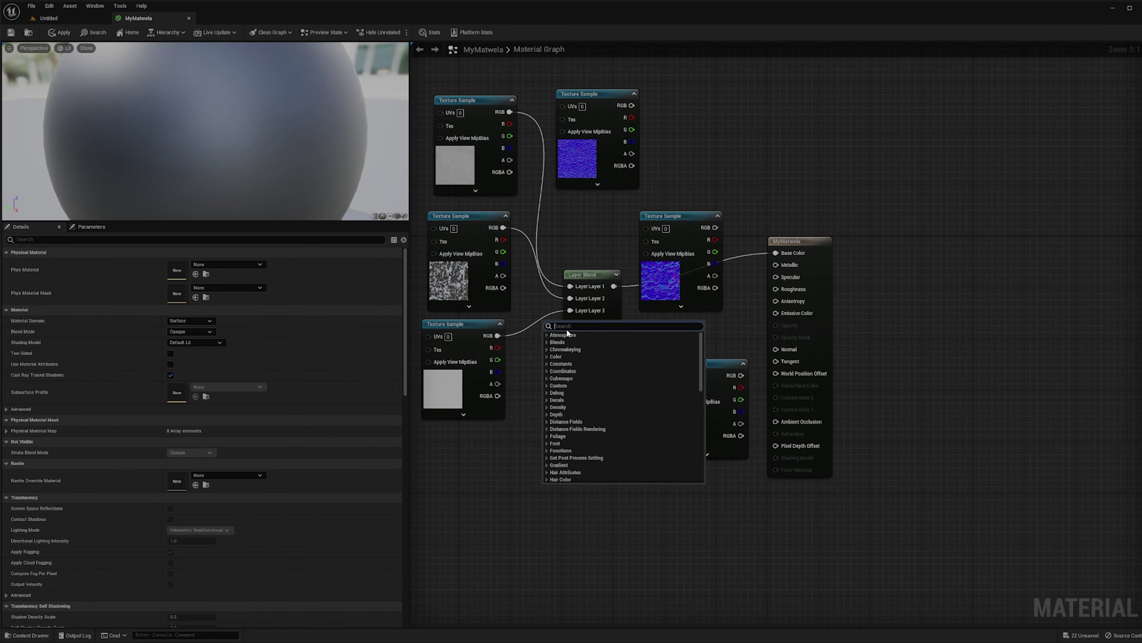
pyautogui.press('Escape')
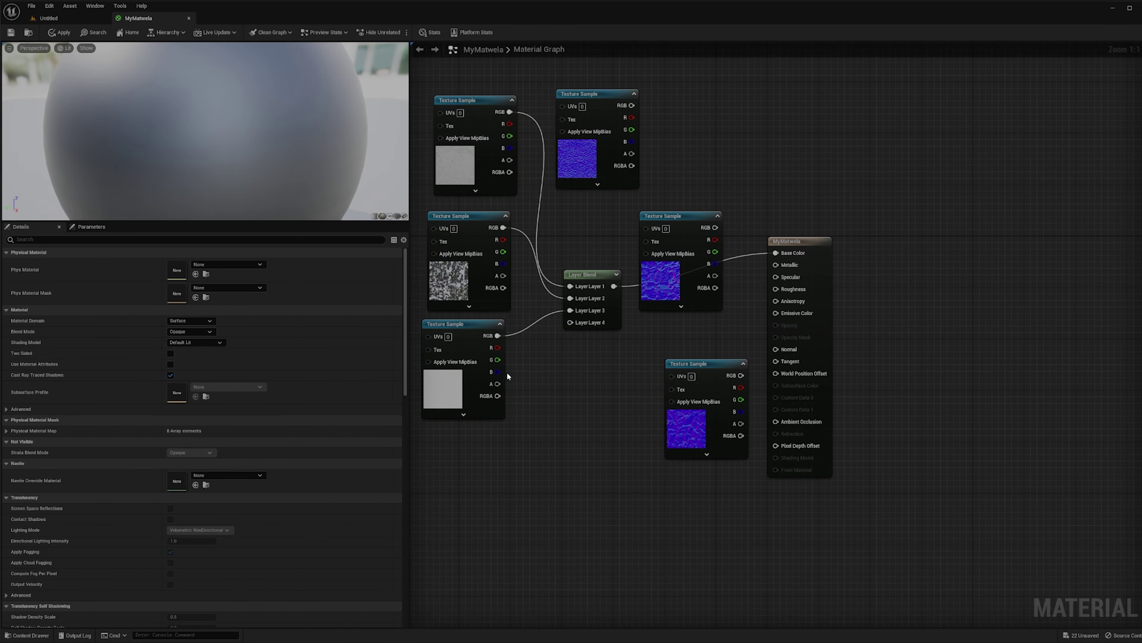
pyautogui.hotkey('ctrl', 'space')
pyautogui.hotkey('ctrl', 'space')
pyautogui.scroll(-1, 220, 441)
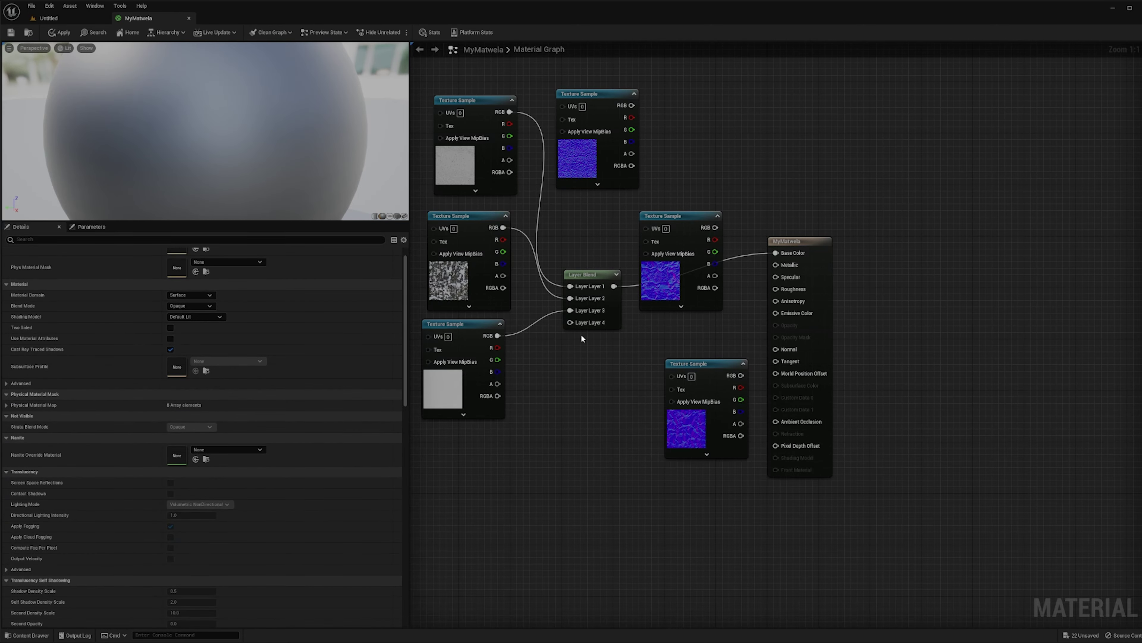
# Duplicate the Layer Blend node and place the copy below the original in the graph.
pyautogui.click(592, 273)
pyautogui.hotkey('ctrl', 'd')
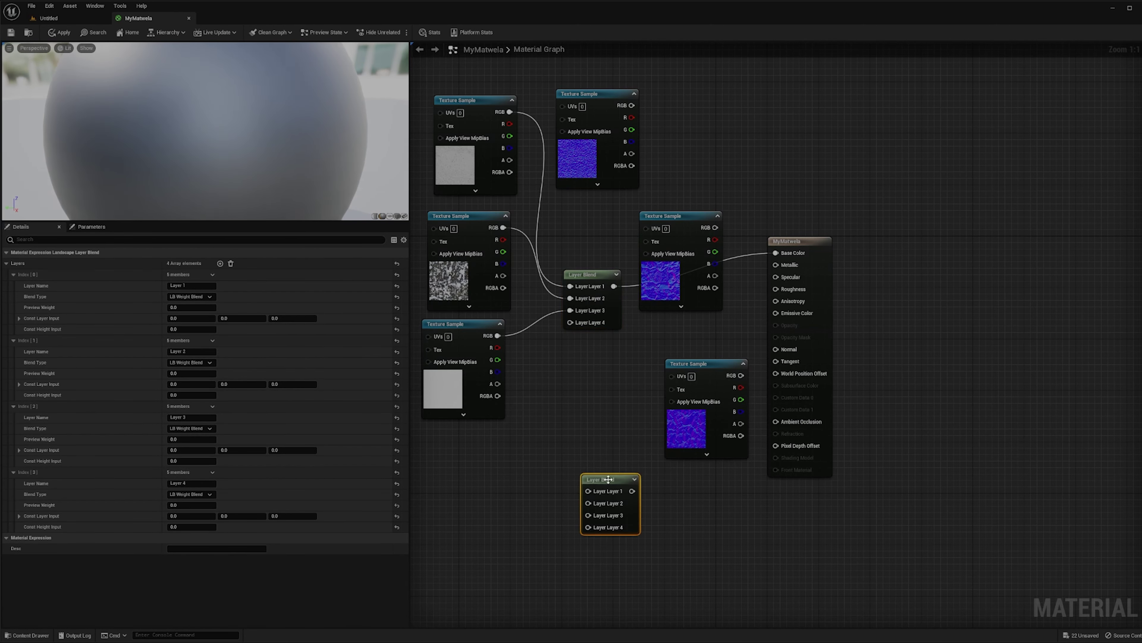
pyautogui.moveTo(610, 478); pyautogui.dragTo(603, 434)
# Connect the three normal textures to Layers 1 to 3 of the duplicated blend and its output to Normal, and save the material.
pyautogui.moveTo(632, 105); pyautogui.dragTo(582, 446)
pyautogui.moveTo(715, 228); pyautogui.dragTo(582, 458)
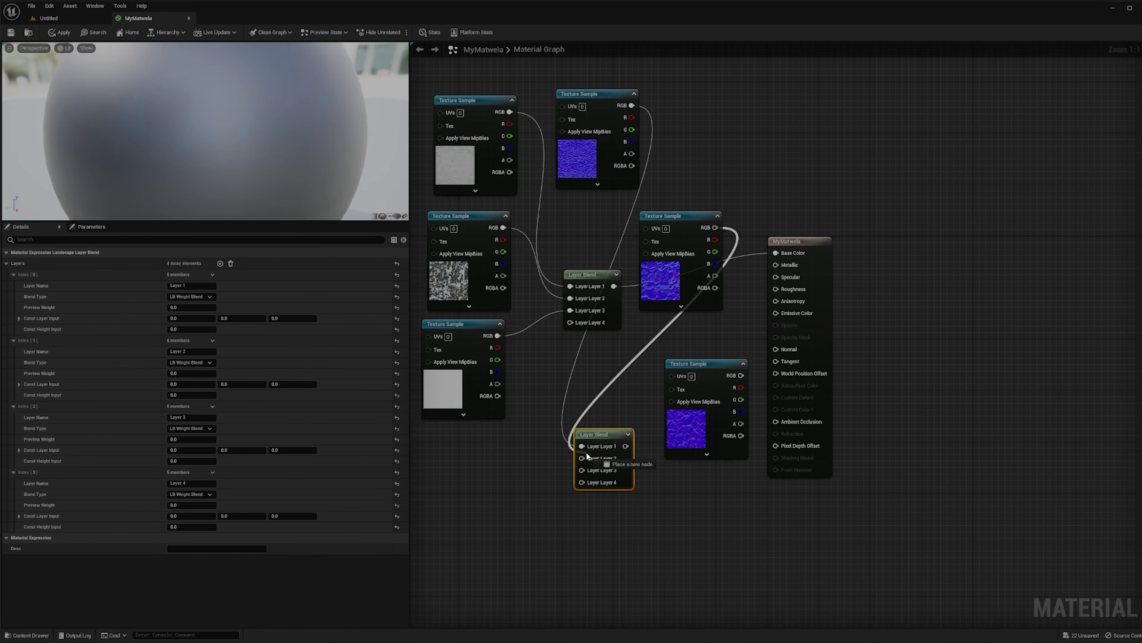
pyautogui.moveTo(744, 375); pyautogui.dragTo(581, 470)
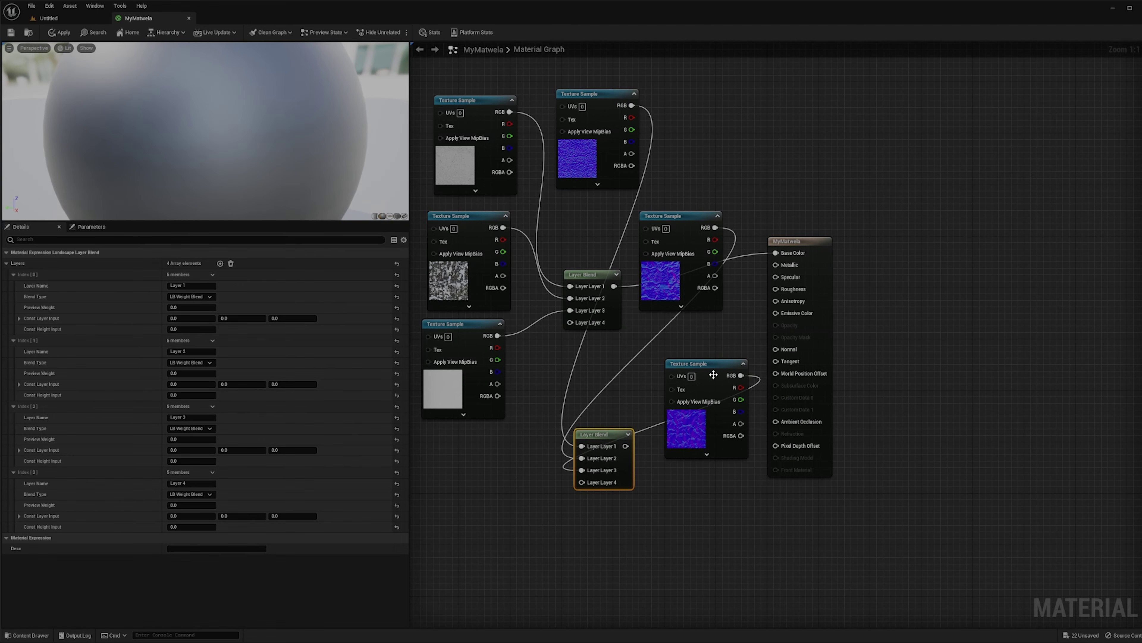
pyautogui.click(884, 373)
pyautogui.scroll(-4, 856, 379)
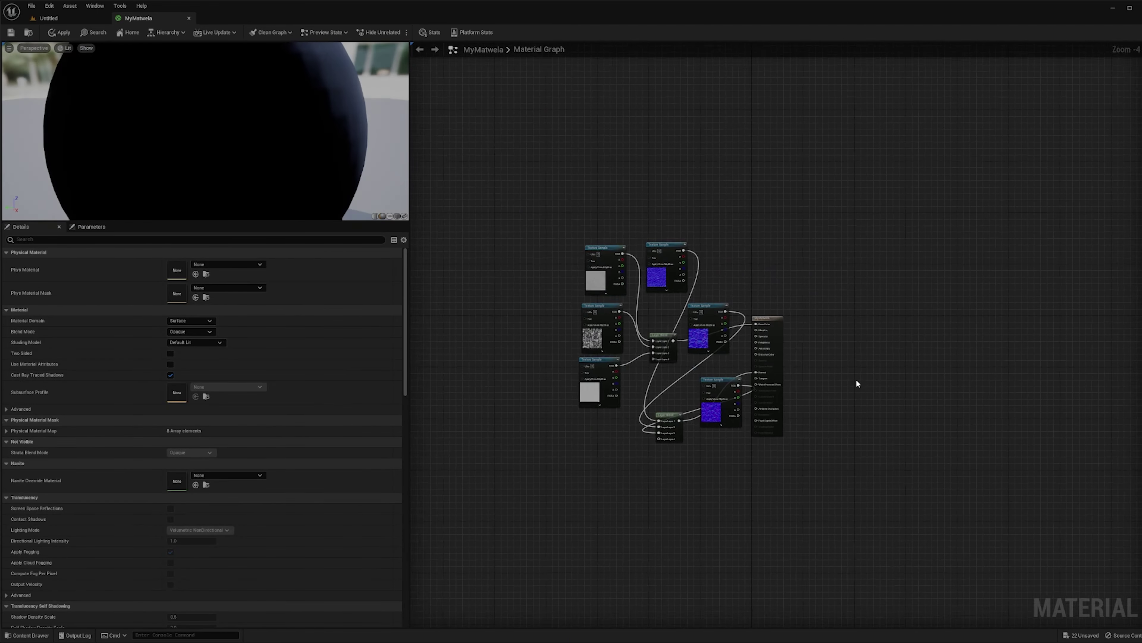
pyautogui.scroll(3, 704, 383)
pyautogui.click(11, 32)
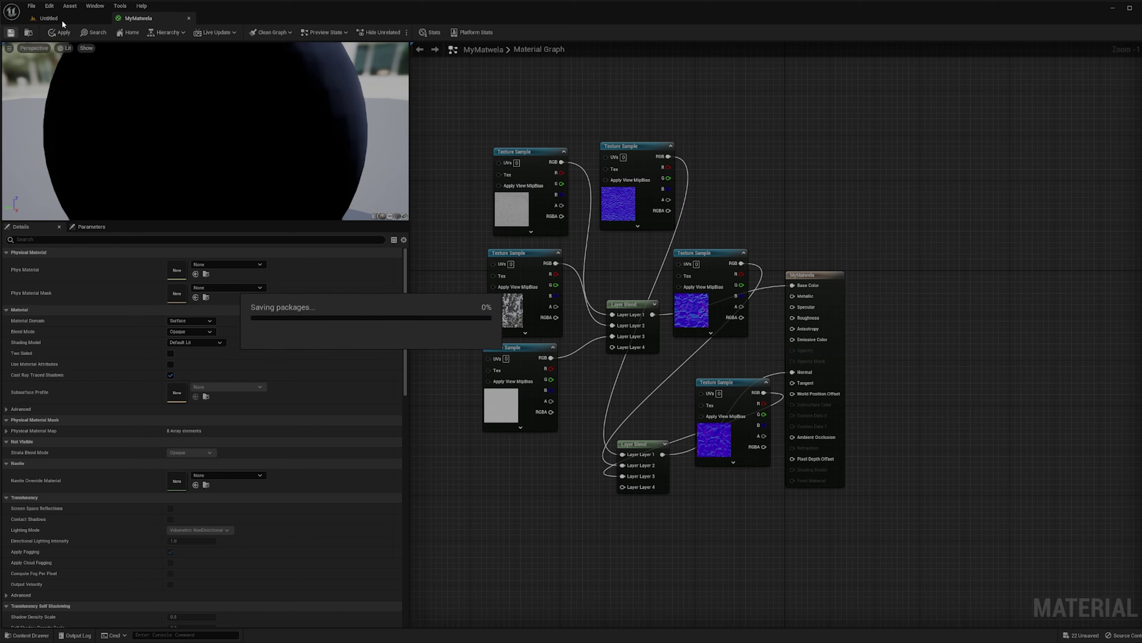
# Return to the level, save it as NewMap, and assign MyMatwela as the Landscape Material of the Landscape actor.
pyautogui.click(63, 20)
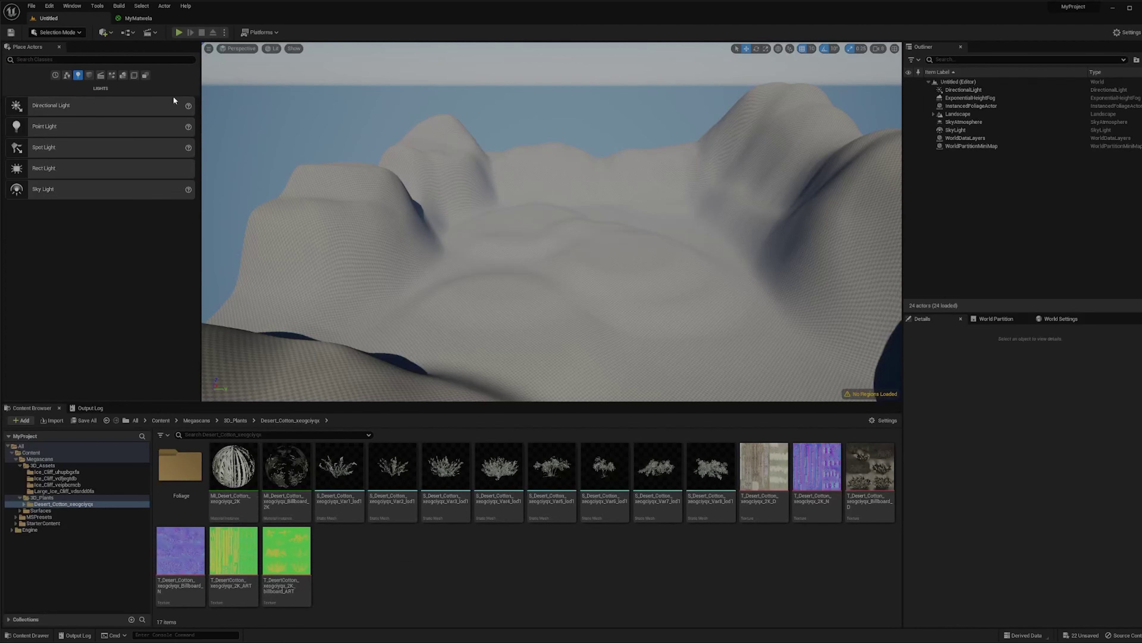
pyautogui.click(28, 452)
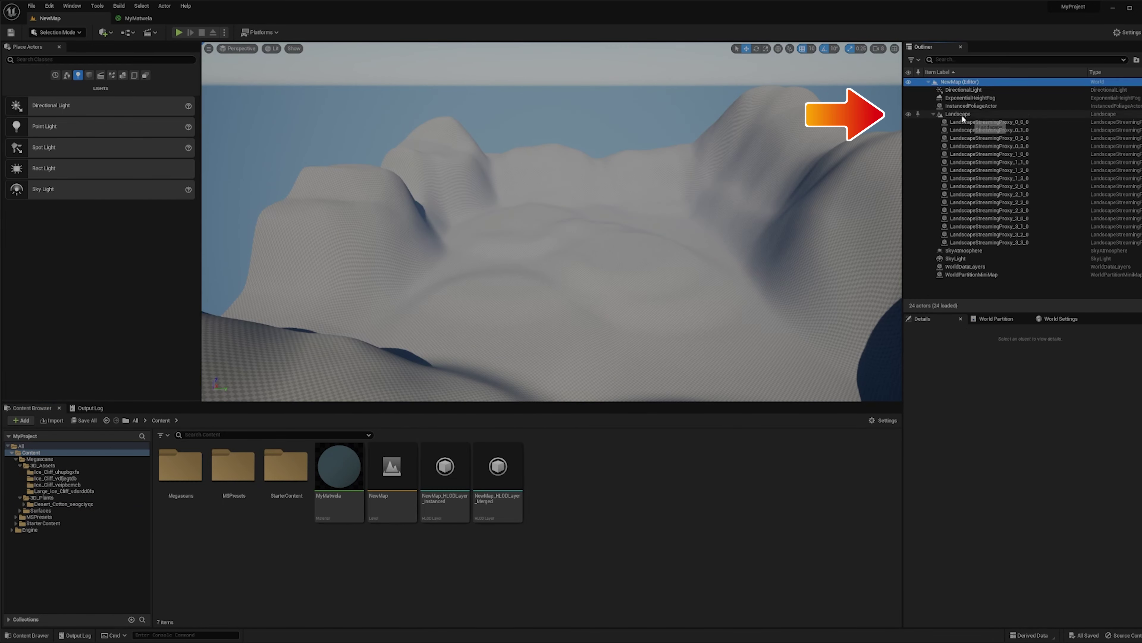
pyautogui.click(976, 115)
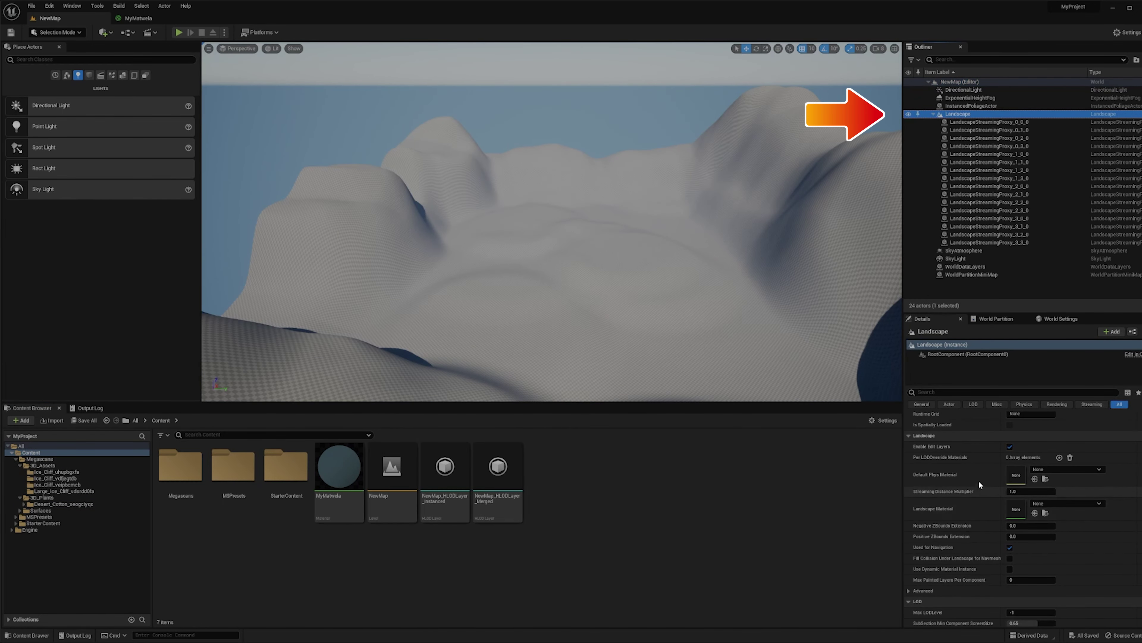
pyautogui.moveTo(328, 491); pyautogui.dragTo(1017, 513)
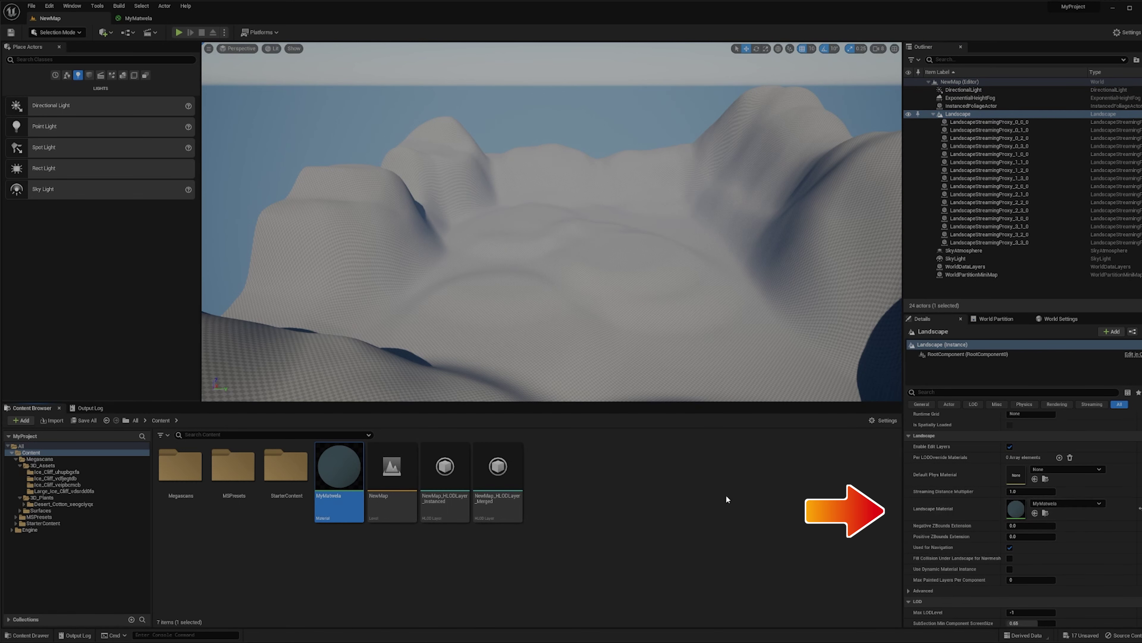
pyautogui.click(700, 498)
# Switch to Landscape mode's Paint tool and try to paint Layer 1 on the terrain.
pyautogui.click(63, 34)
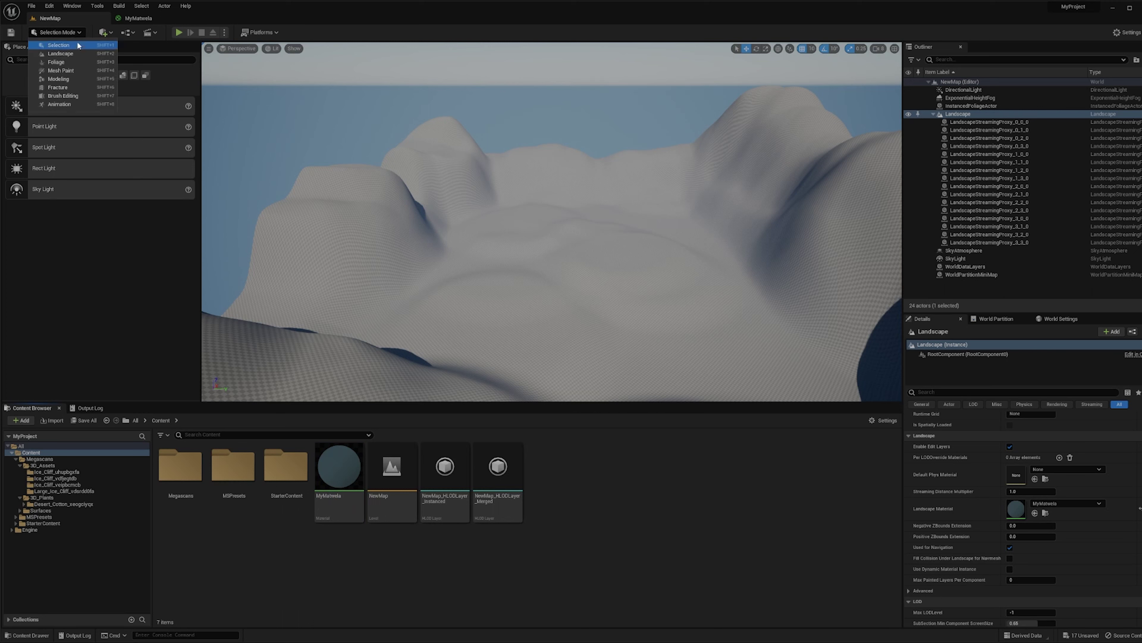
pyautogui.click(111, 299)
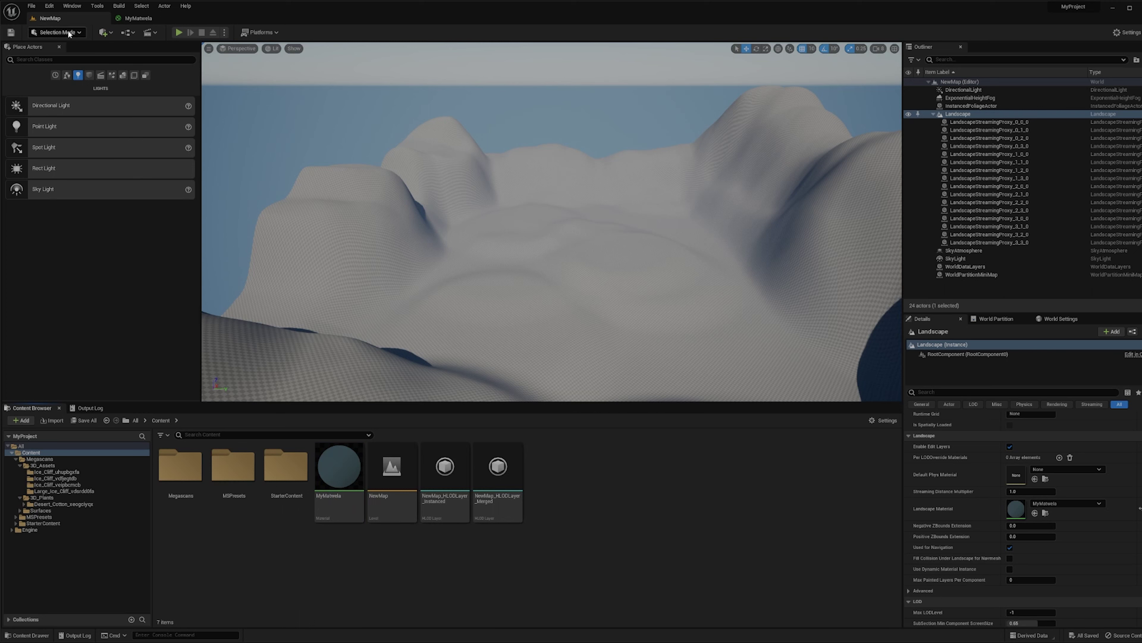
pyautogui.click(69, 32)
pyautogui.click(68, 55)
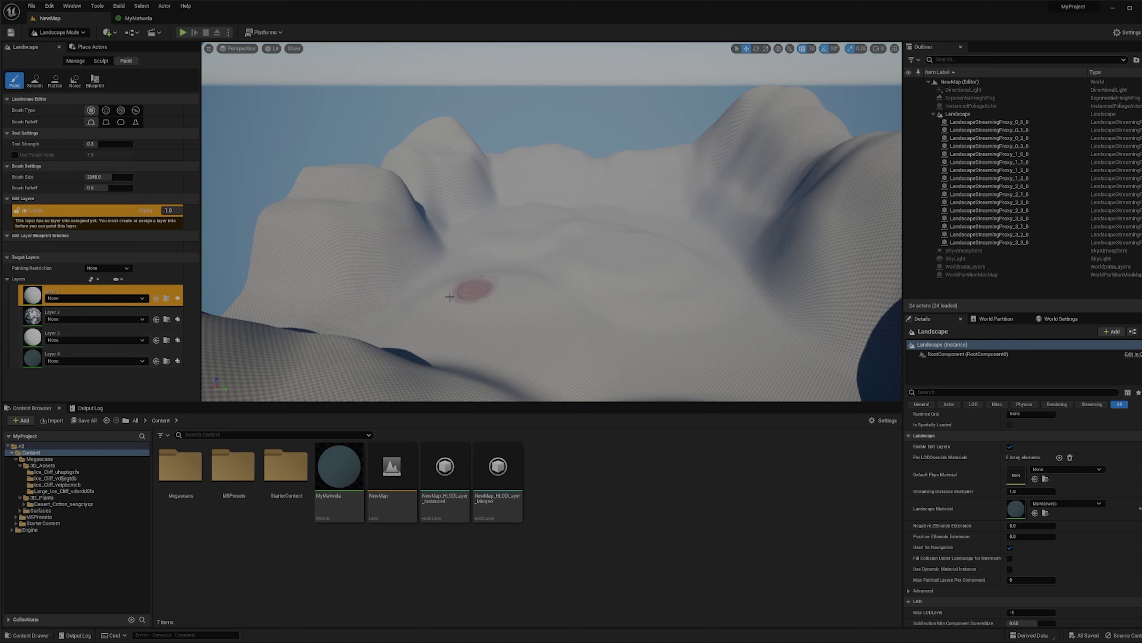
pyautogui.click(511, 257)
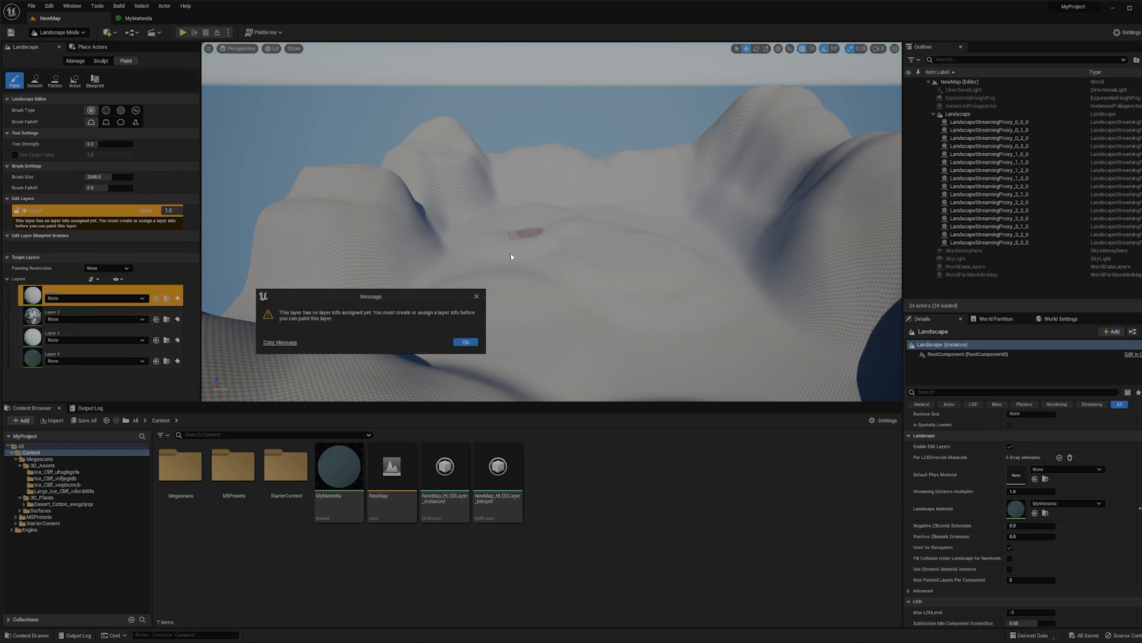
pyautogui.click(477, 296)
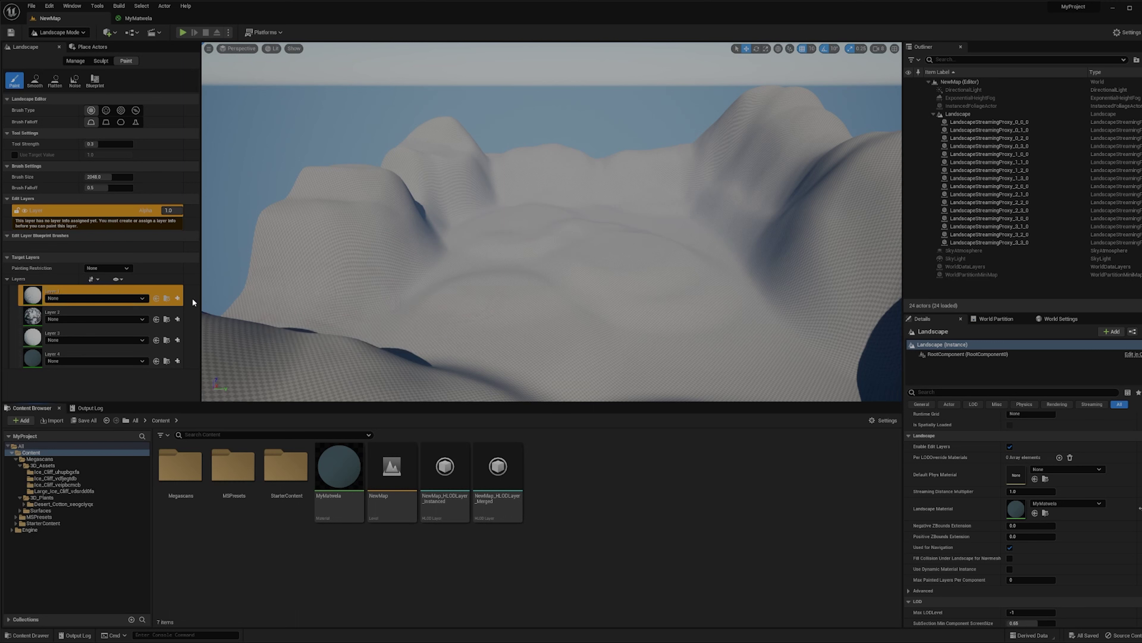
# Create layer info objects Layer_1_LayerInfo and Layer_2_LayerInfo in the Content folder for the first two target layers.
pyautogui.click(177, 298)
pyautogui.click(225, 310)
pyautogui.click(311, 268)
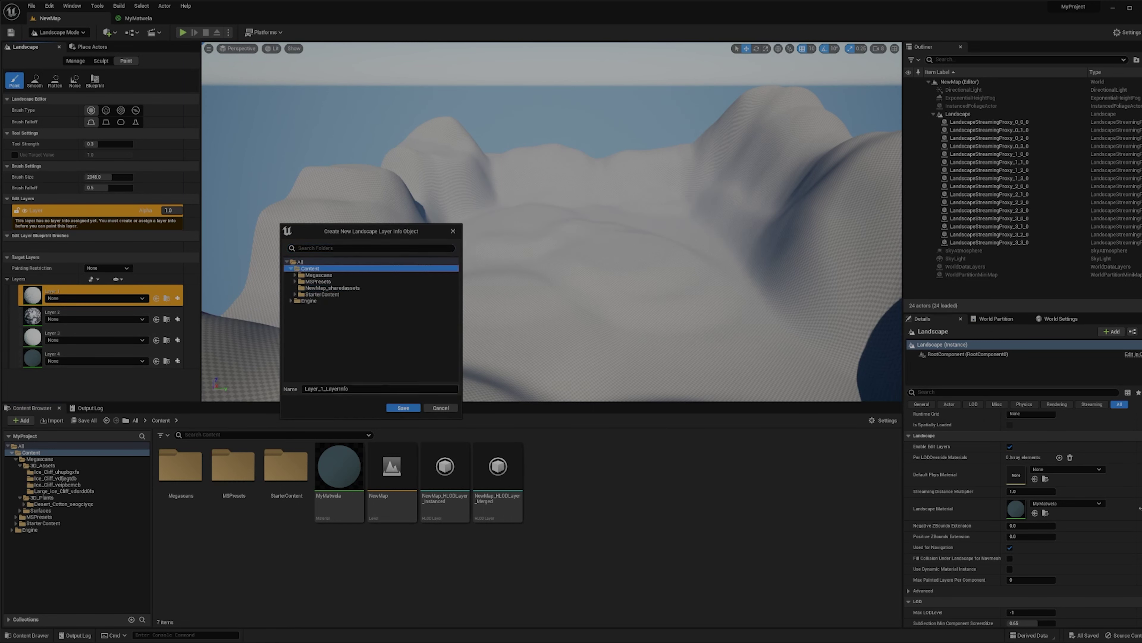
pyautogui.click(403, 406)
pyautogui.click(178, 322)
pyautogui.click(225, 335)
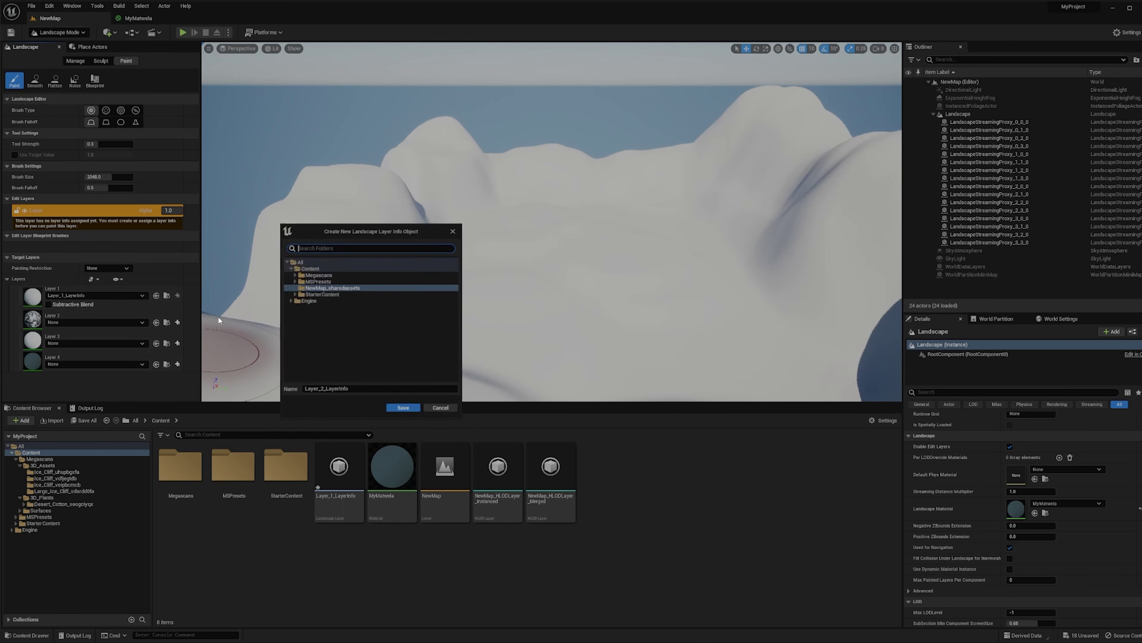
pyautogui.click(310, 268)
pyautogui.click(404, 407)
# Create layer info objects Layer_3_LayerInfo and Layer_4_LayerInfo in the Content folder for the remaining target layers.
pyautogui.click(177, 346)
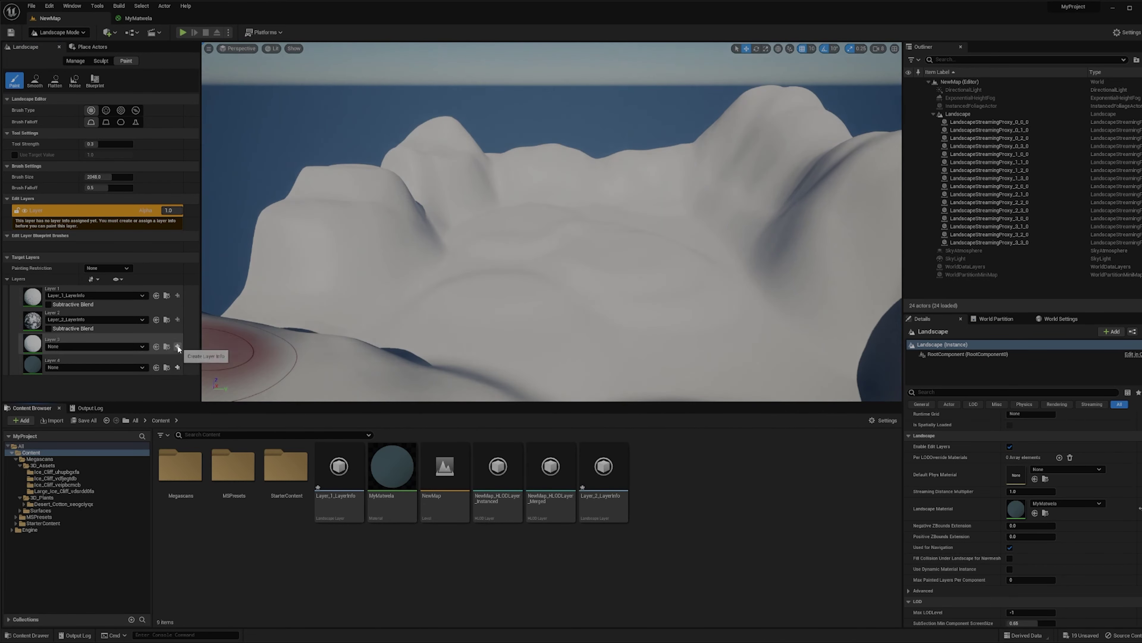
pyautogui.click(225, 359)
pyautogui.click(310, 268)
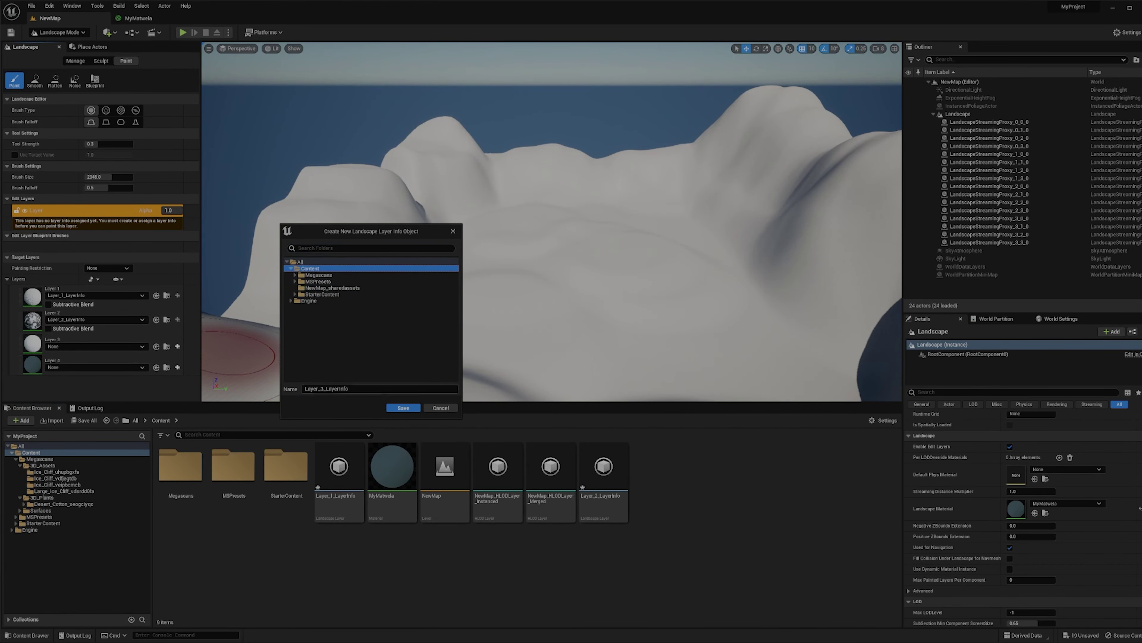
pyautogui.click(403, 407)
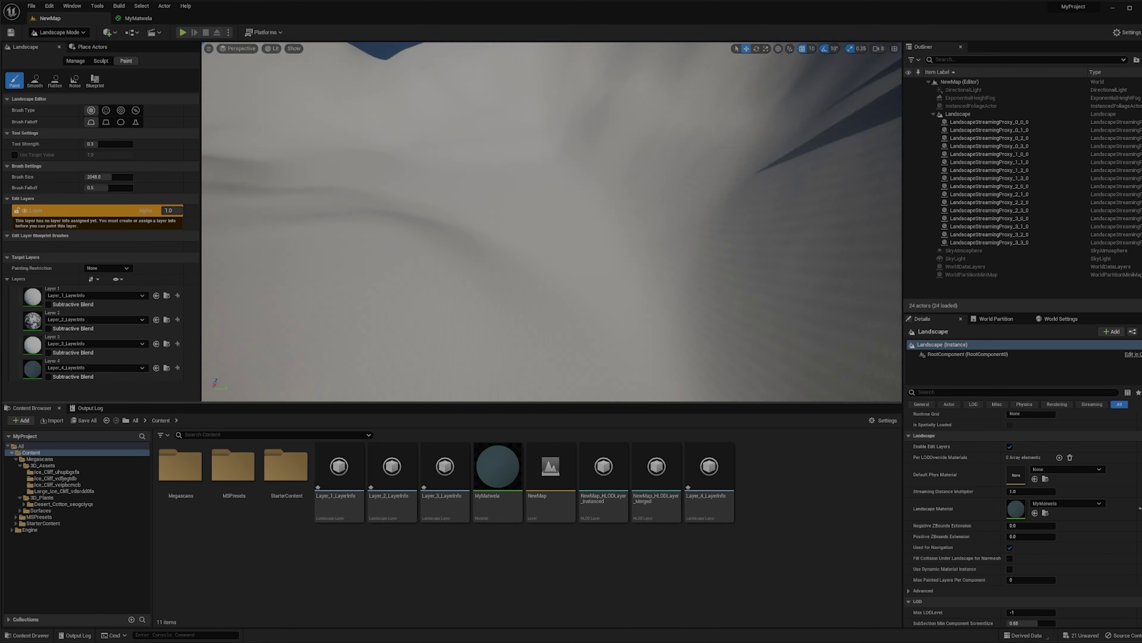
# Paint several patches of Layer 2 across the valley floor and along the ridges of the landscape.
pyautogui.click(30, 324)
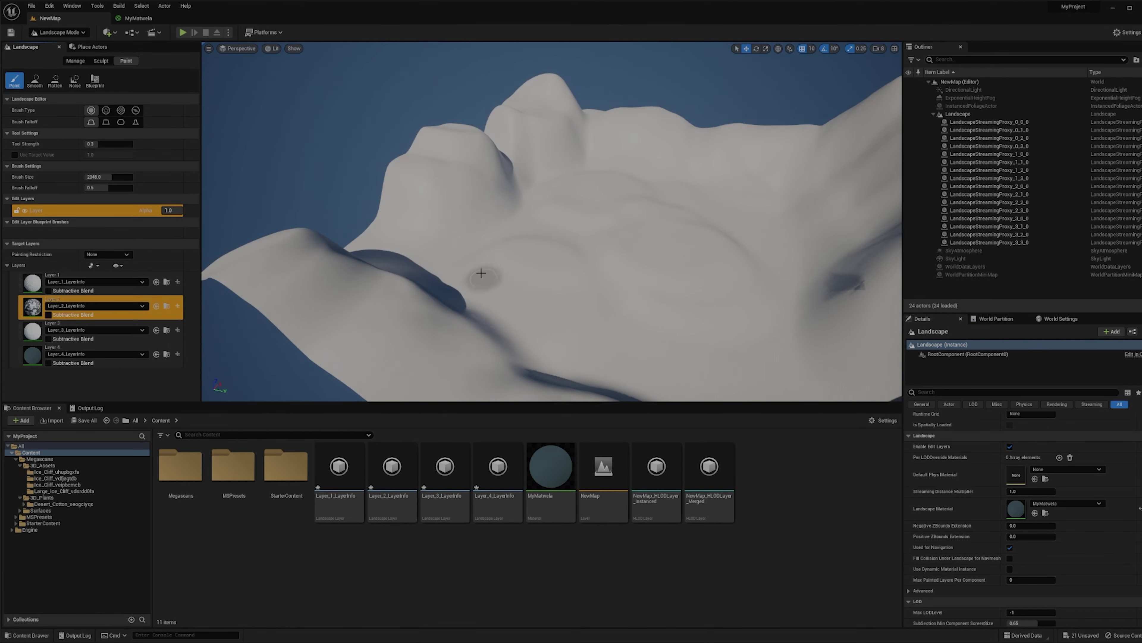
pyautogui.moveTo(779, 214); pyautogui.dragTo(789, 279)
pyautogui.moveTo(580, 362); pyautogui.dragTo(522, 344)
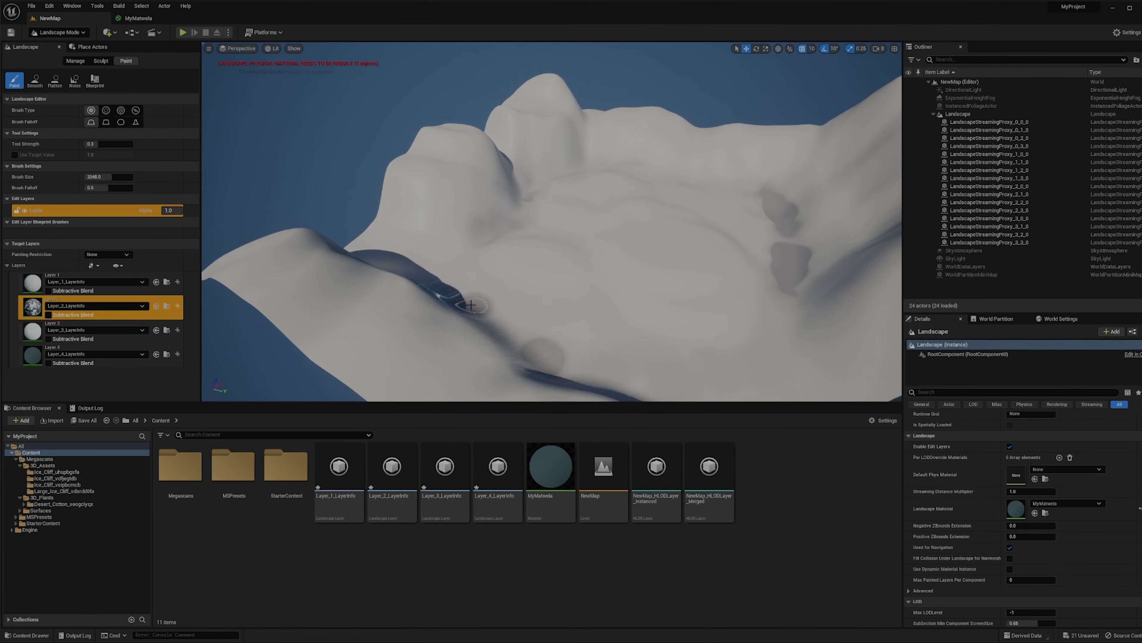
pyautogui.moveTo(427, 260); pyautogui.dragTo(452, 252)
pyautogui.click(598, 249)
pyautogui.press('w')
pyautogui.moveTo(587, 242)
pyautogui.mouseDown(button='right')
pyautogui.moveTo(587, 212)
pyautogui.moveTo(587, 288)
pyautogui.moveTo(603, 265)
pyautogui.mouseUp(button='right')
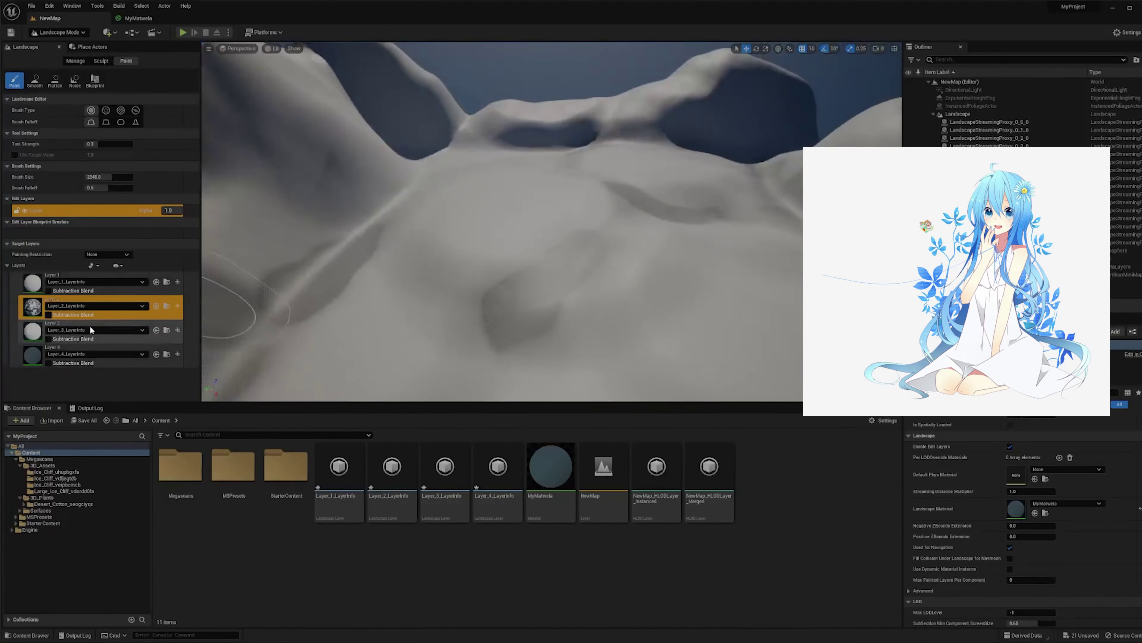
# Paint Layer 3 on the valley floor and check the terrain from above and close up.
pyautogui.click(89, 325)
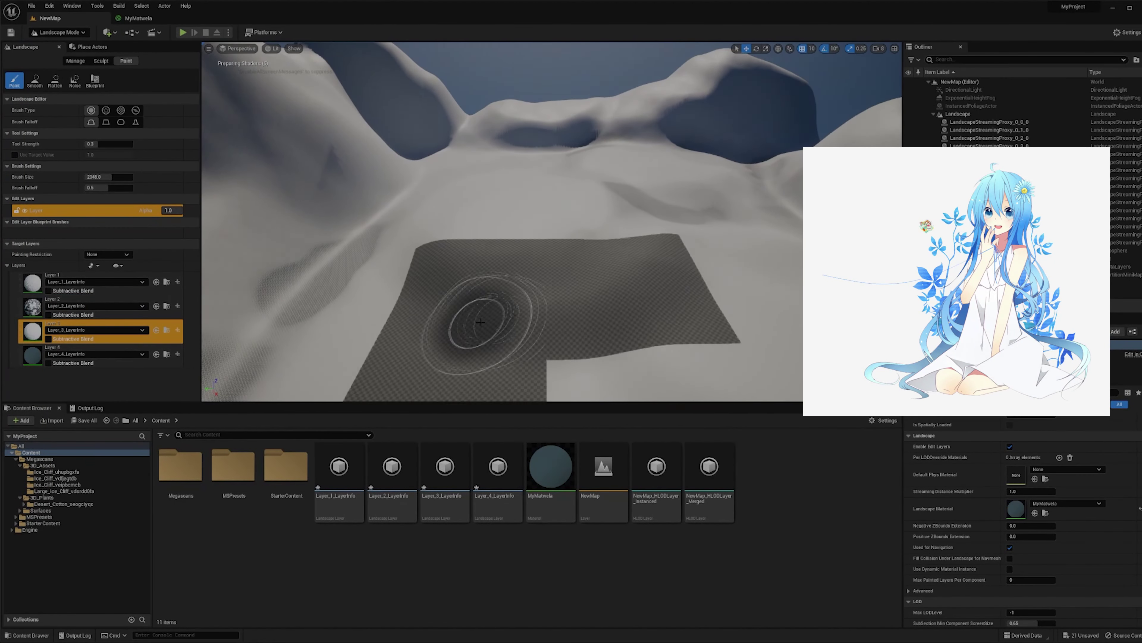
pyautogui.moveTo(699, 268); pyautogui.dragTo(638, 311, button='right')
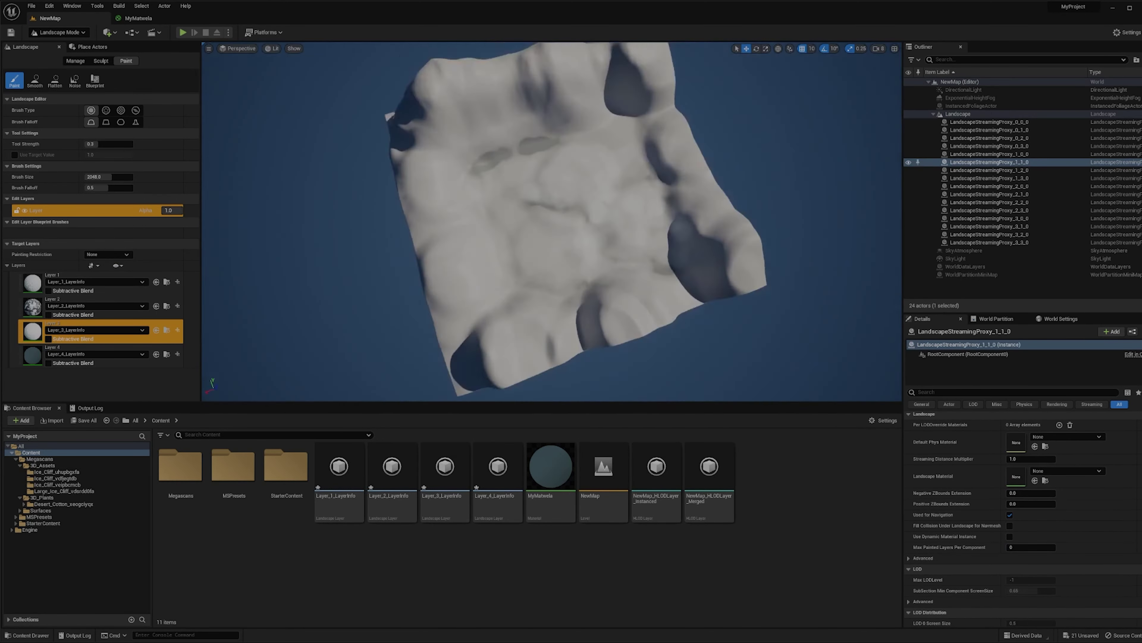
pyautogui.moveTo(472, 128); pyautogui.dragTo(427, 127, button='right')
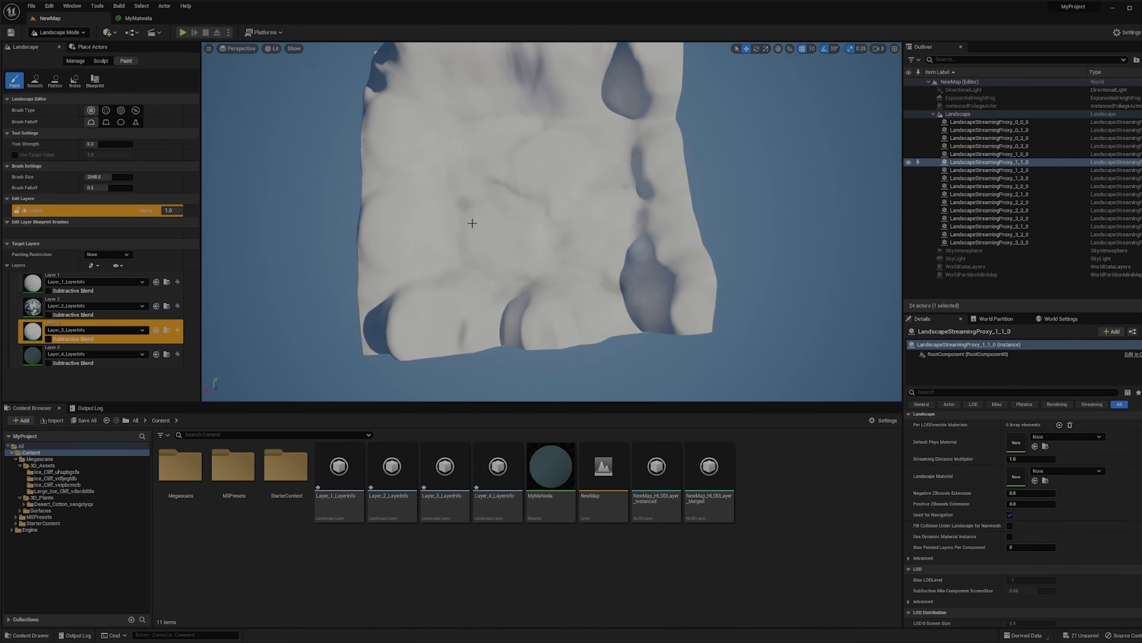
pyautogui.moveTo(472, 222); pyautogui.dragTo(472, 135, button='right')
pyautogui.press('w')
pyautogui.click(101, 355)
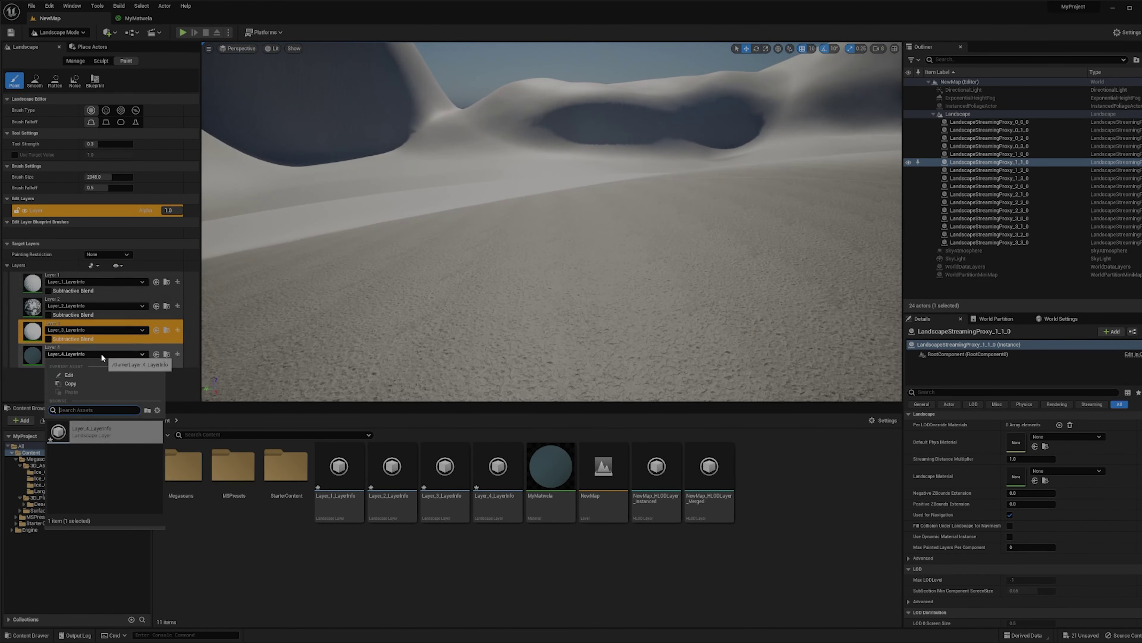
pyautogui.moveTo(370, 298); pyautogui.dragTo(234, 270, button='right')
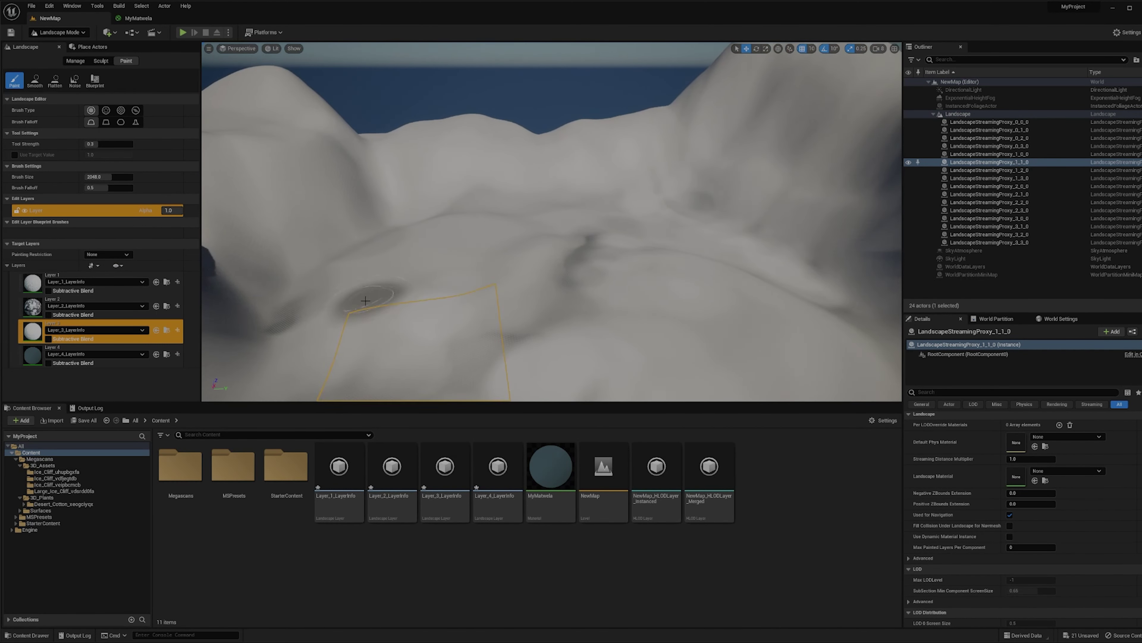
# Activate all the plant types for foliage painting, with a brush size of about 2794 and a paint density of about 0.43.
pyautogui.click(73, 33)
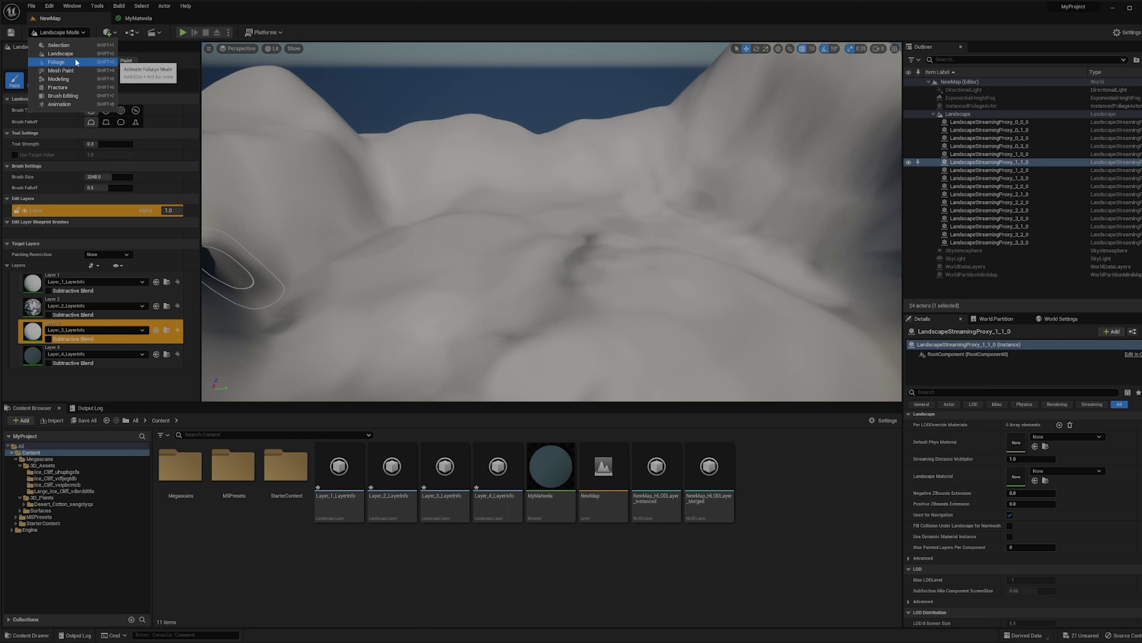
pyautogui.click(62, 65)
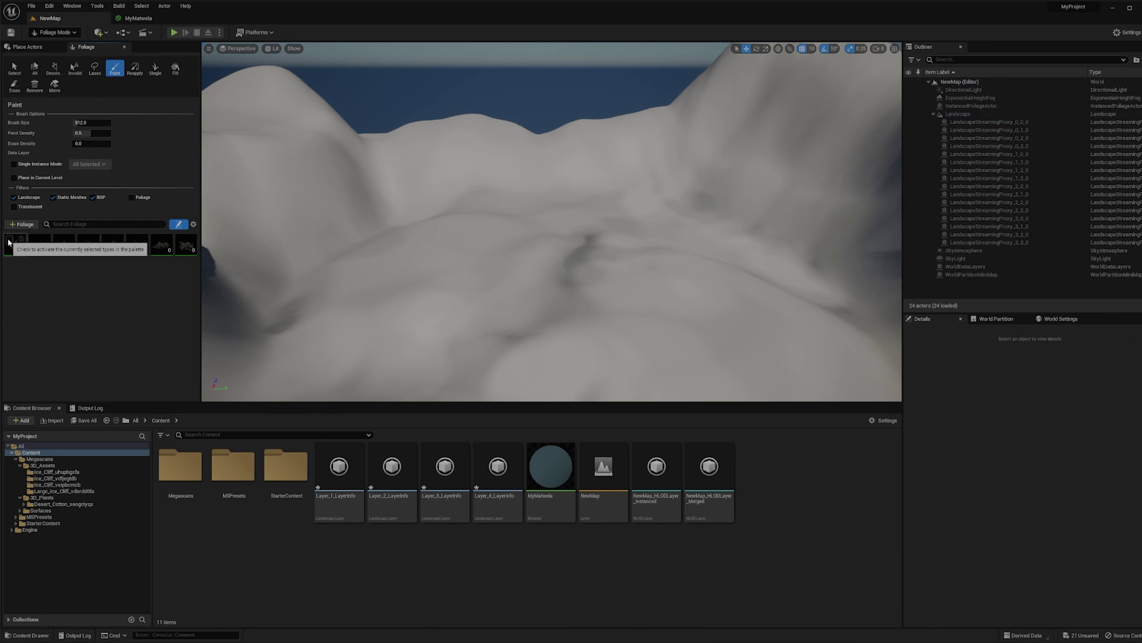
pyautogui.click(58, 240)
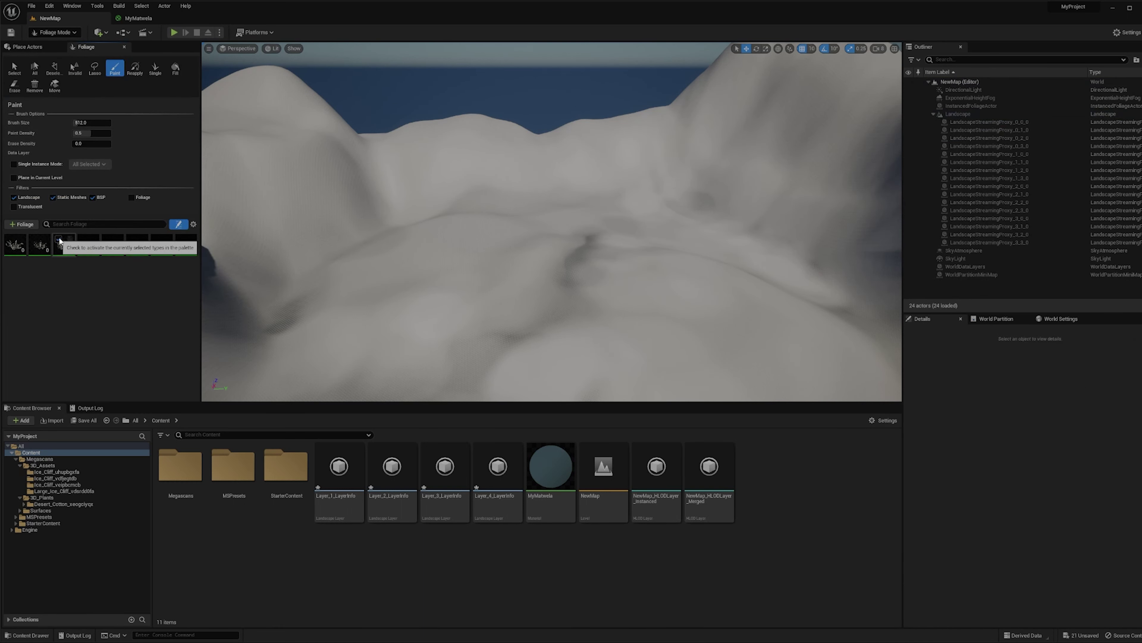
pyautogui.click(15, 247)
pyautogui.keyDown('shift'); pyautogui.click(152, 243); pyautogui.keyUp('shift')
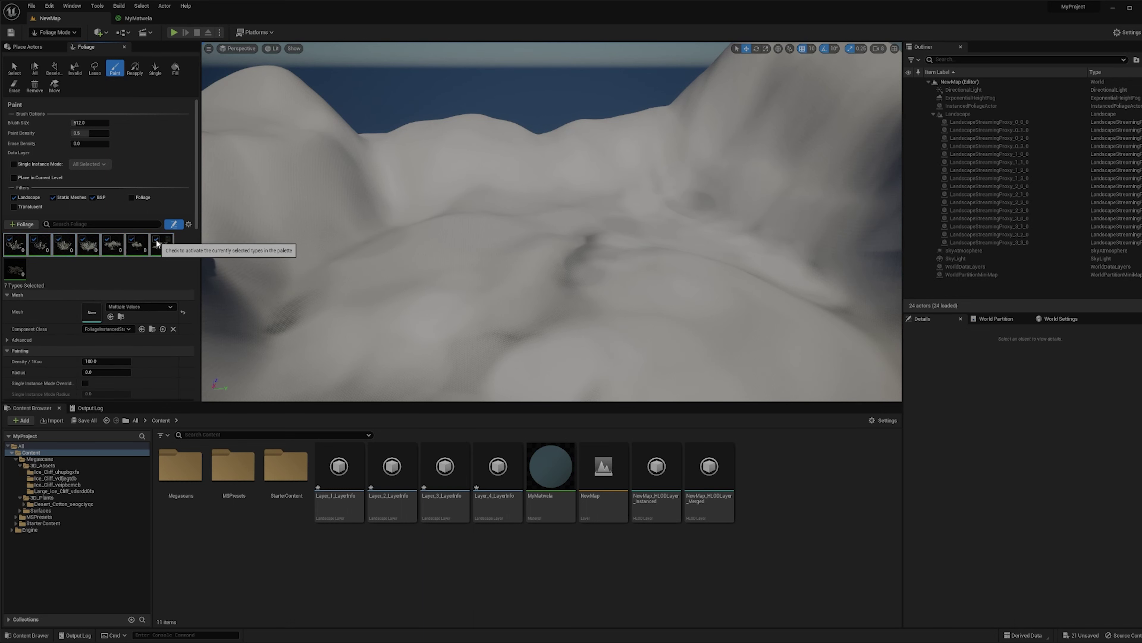
pyautogui.click(141, 276)
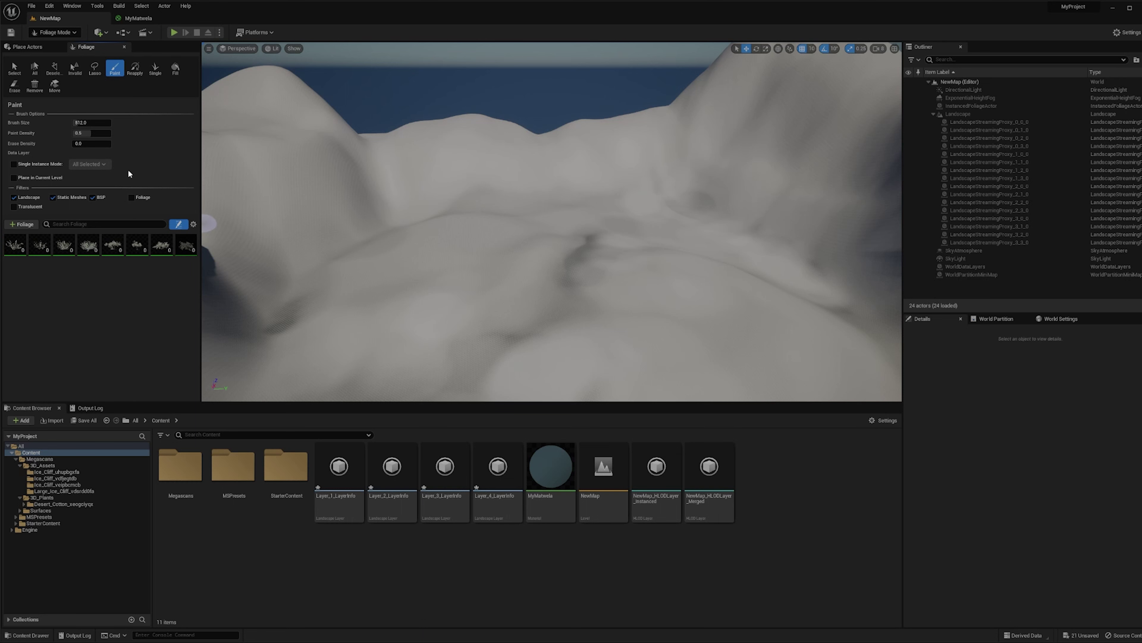
pyautogui.moveTo(83, 132); pyautogui.dragTo(80, 133)
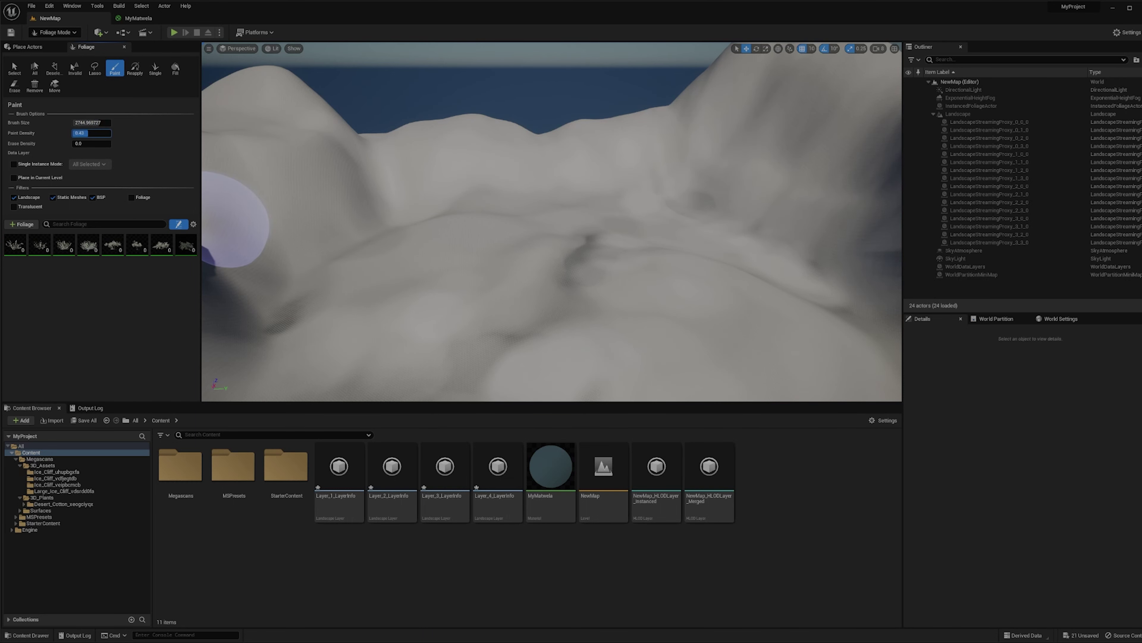
pyautogui.moveTo(234, 221); pyautogui.dragTo(357, 255, button='right')
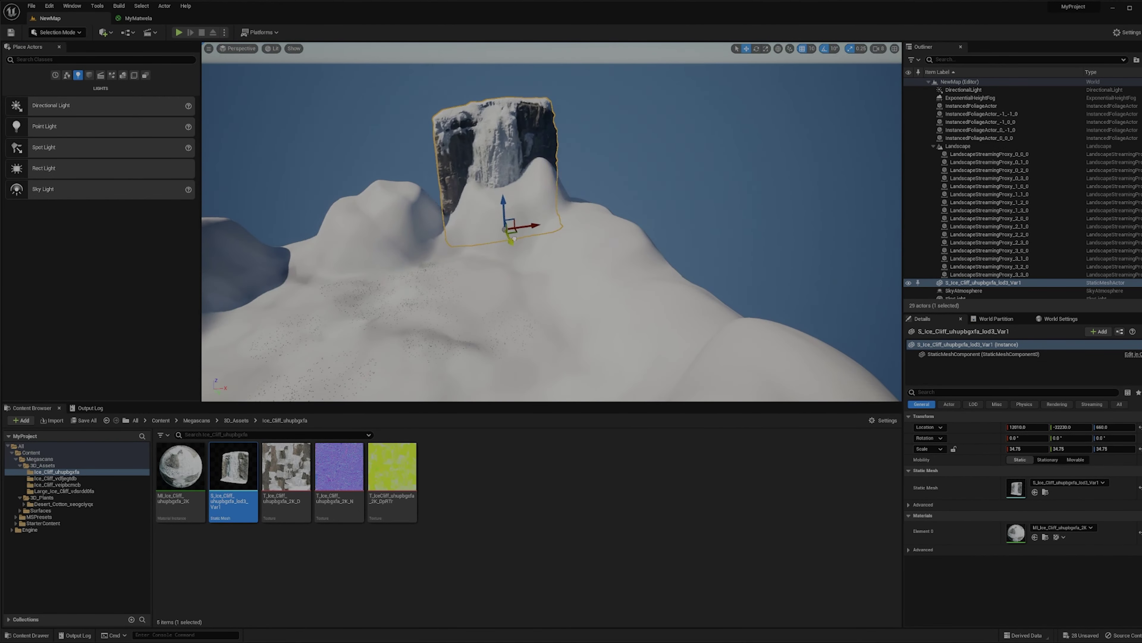
# Duplicate the large ice cliff along the mountain ridges and turn some copies so that they wall in the valley.
pyautogui.moveTo(524, 233); pyautogui.dragTo(575, 229)
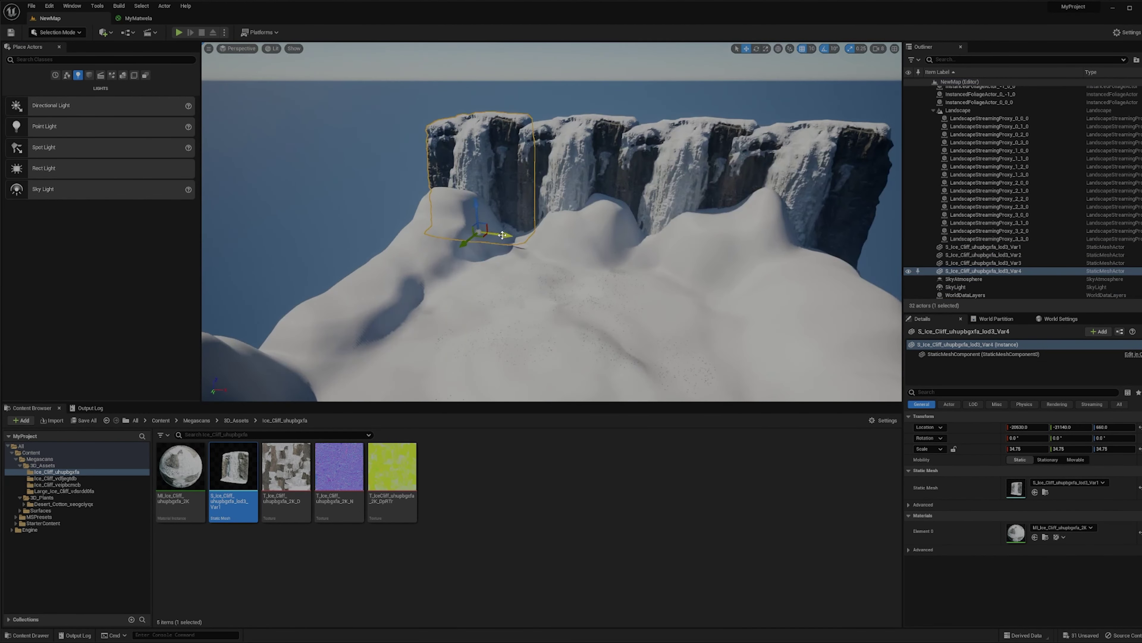
pyautogui.press('r')
pyautogui.moveTo(463, 223); pyautogui.dragTo(502, 206)
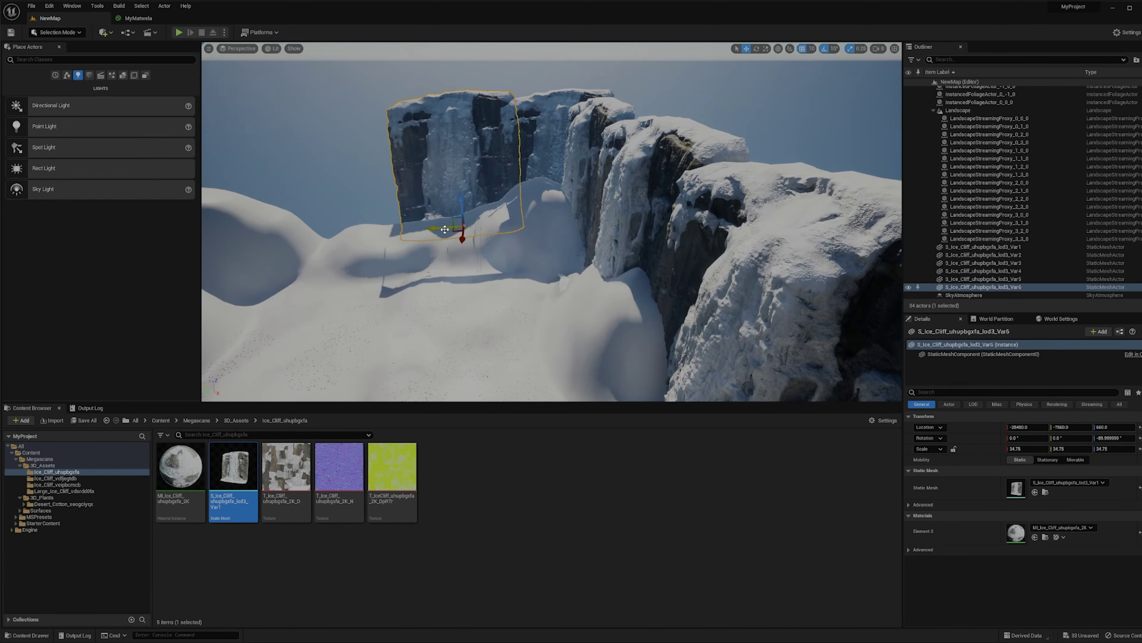
pyautogui.keyDown('alt'); pyautogui.moveTo(459, 230); pyautogui.dragTo(233, 237); pyautogui.keyUp('alt')
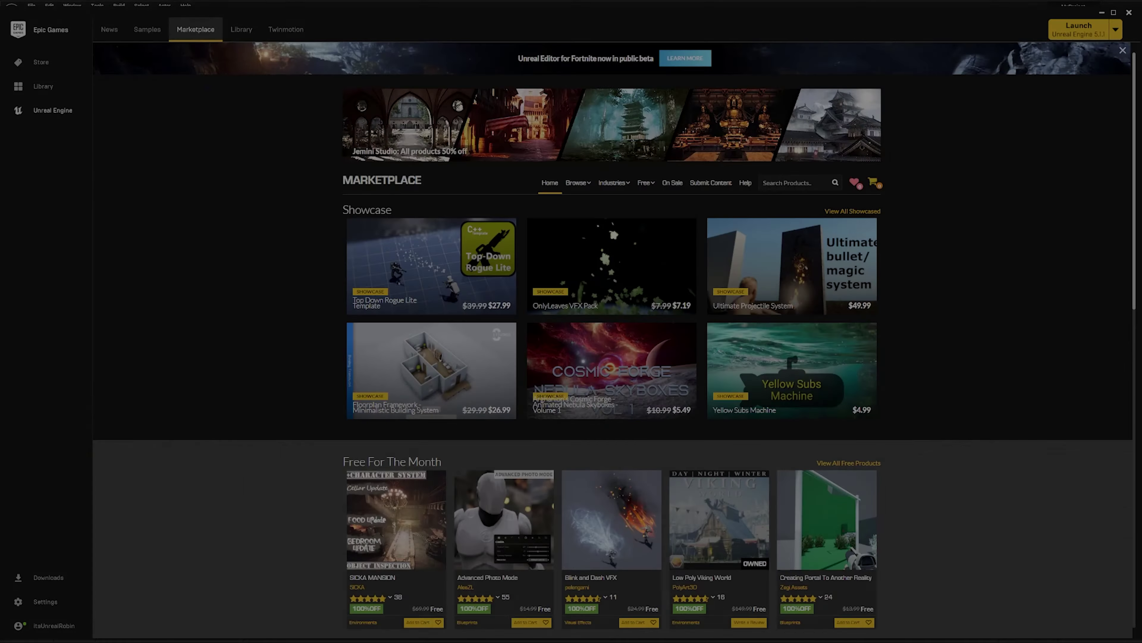
# Switch to the Epic Games Launcher and search the Marketplace for "castle free", then for "castle" limited to free products.
pyautogui.press('Return')
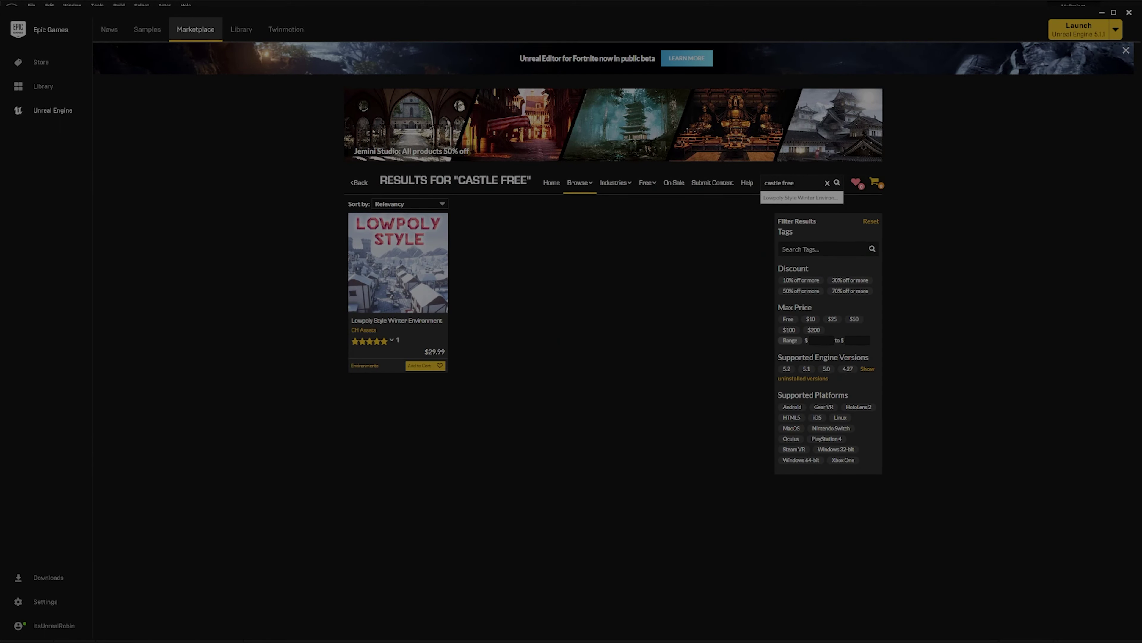
pyautogui.press('Return')
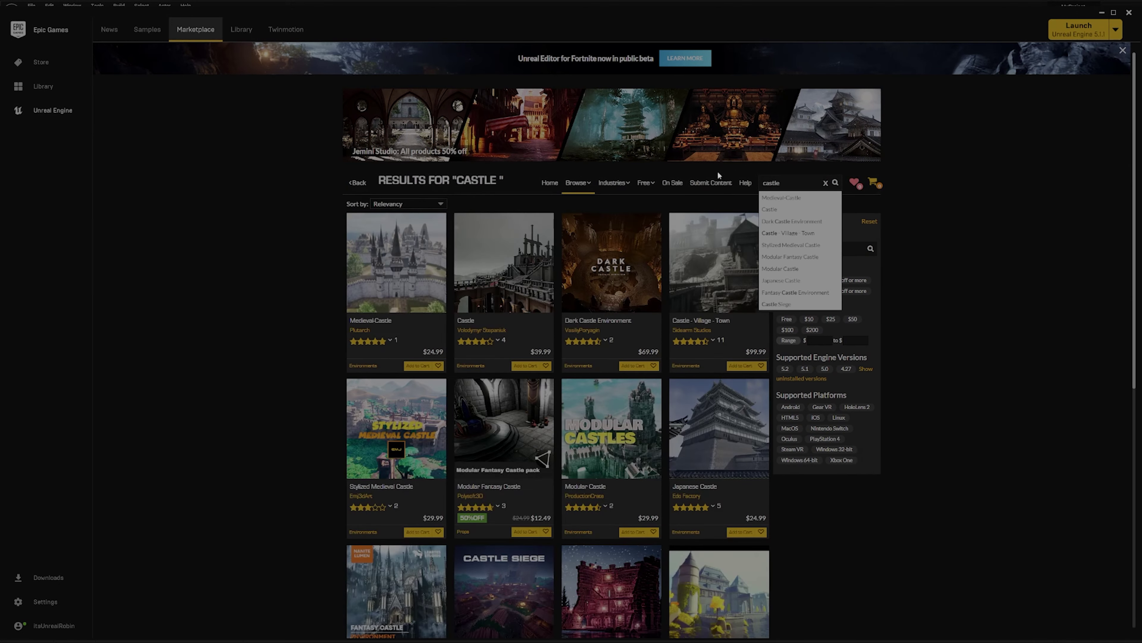
pyautogui.click(1026, 335)
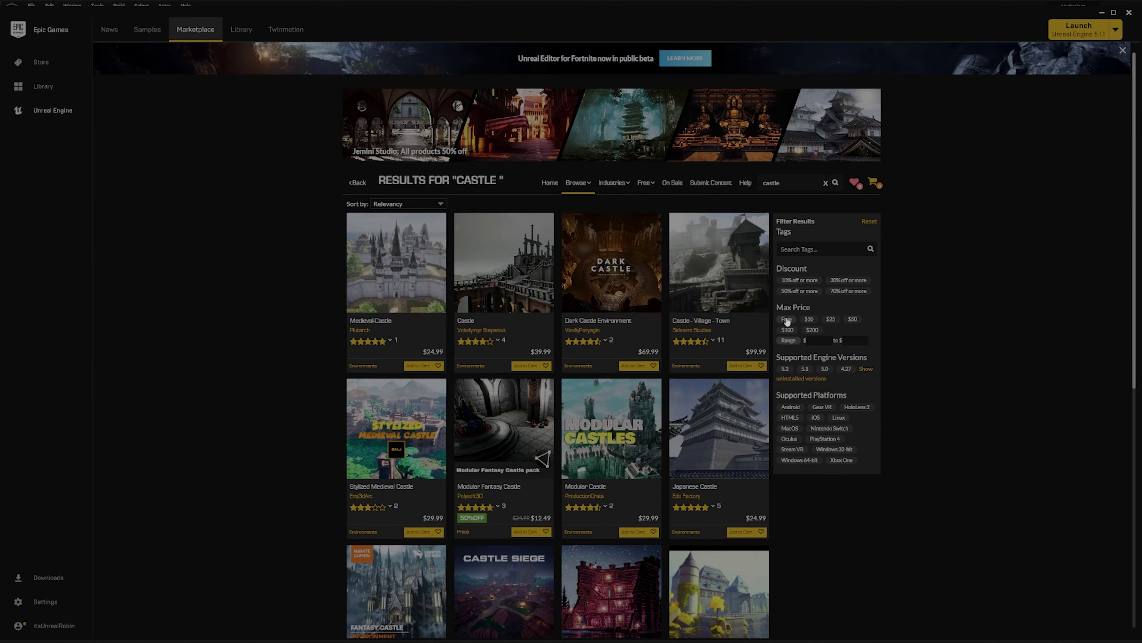
pyautogui.click(786, 318)
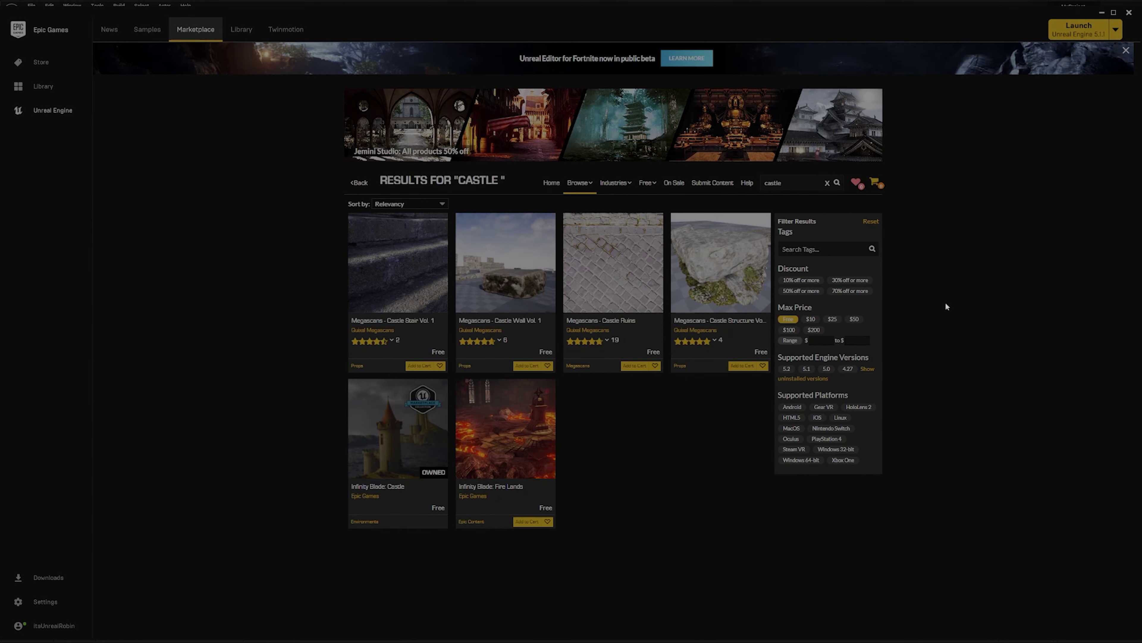
# Open the Infinity Blade: Castle product and add the asset pack to MyProject.
pyautogui.click(410, 445)
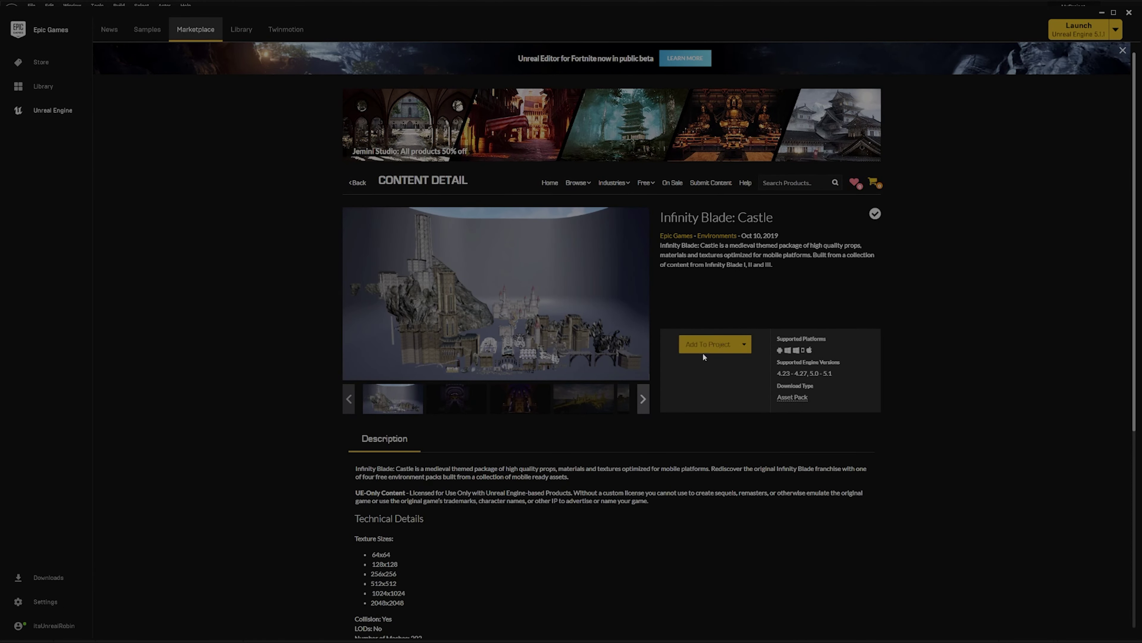
pyautogui.click(704, 344)
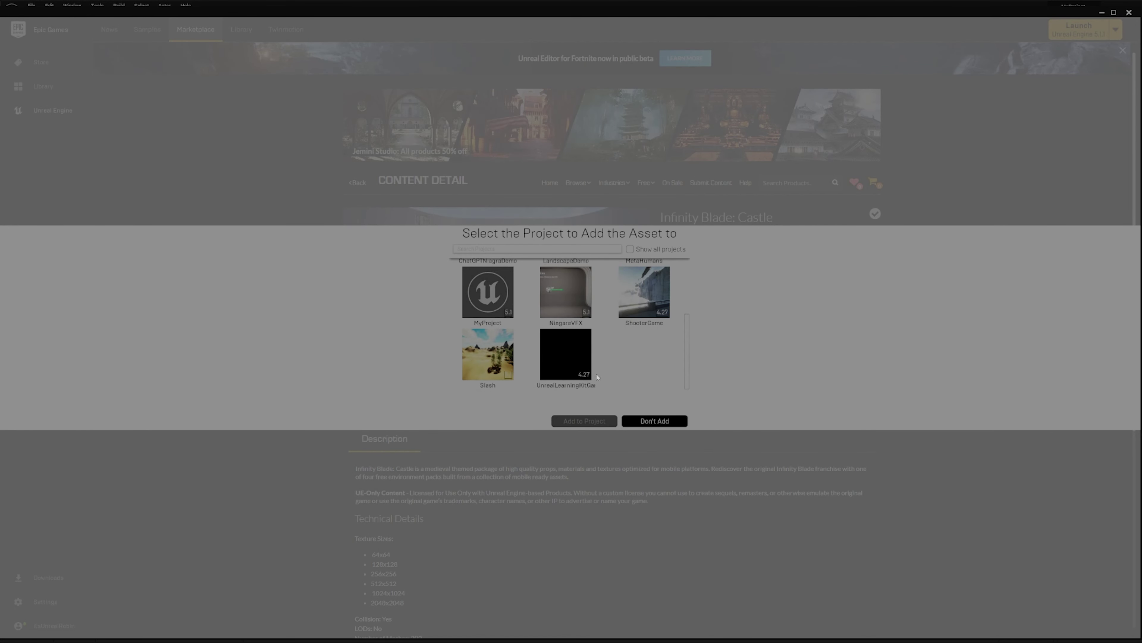
pyautogui.scroll(1, 598, 376)
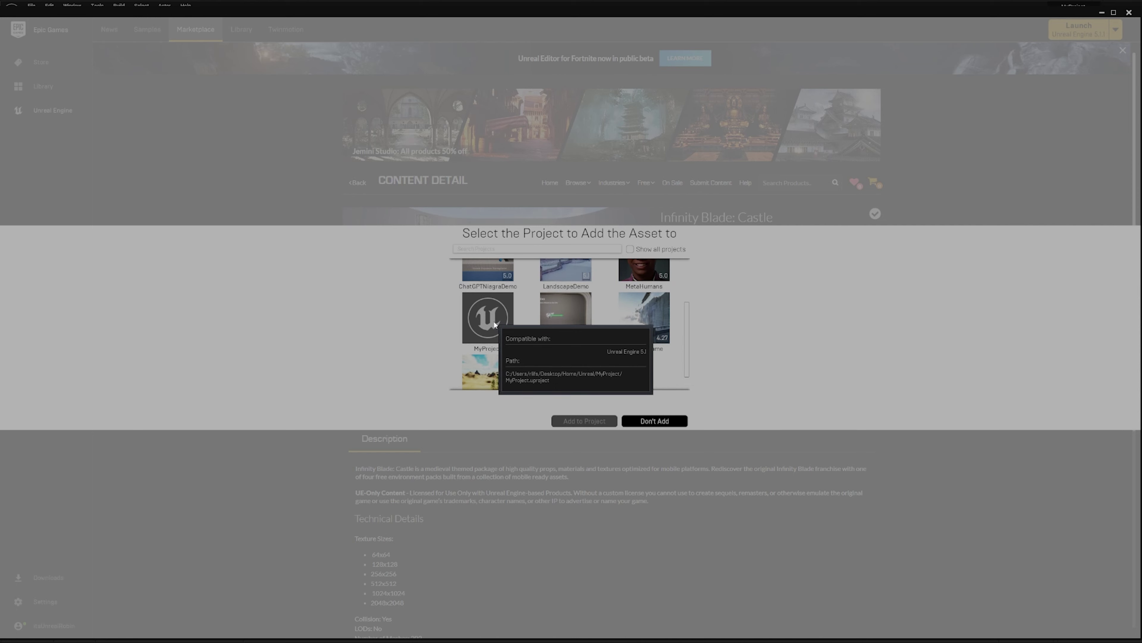
pyautogui.scroll(2, 559, 306)
pyautogui.scroll(2, 581, 324)
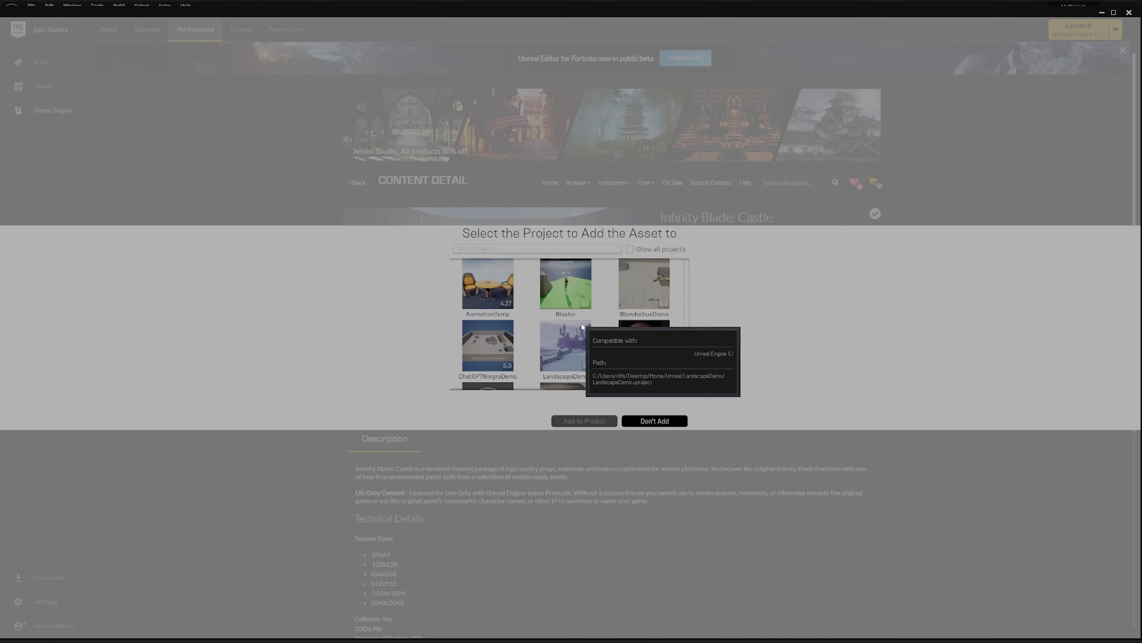
pyautogui.scroll(-4, 634, 293)
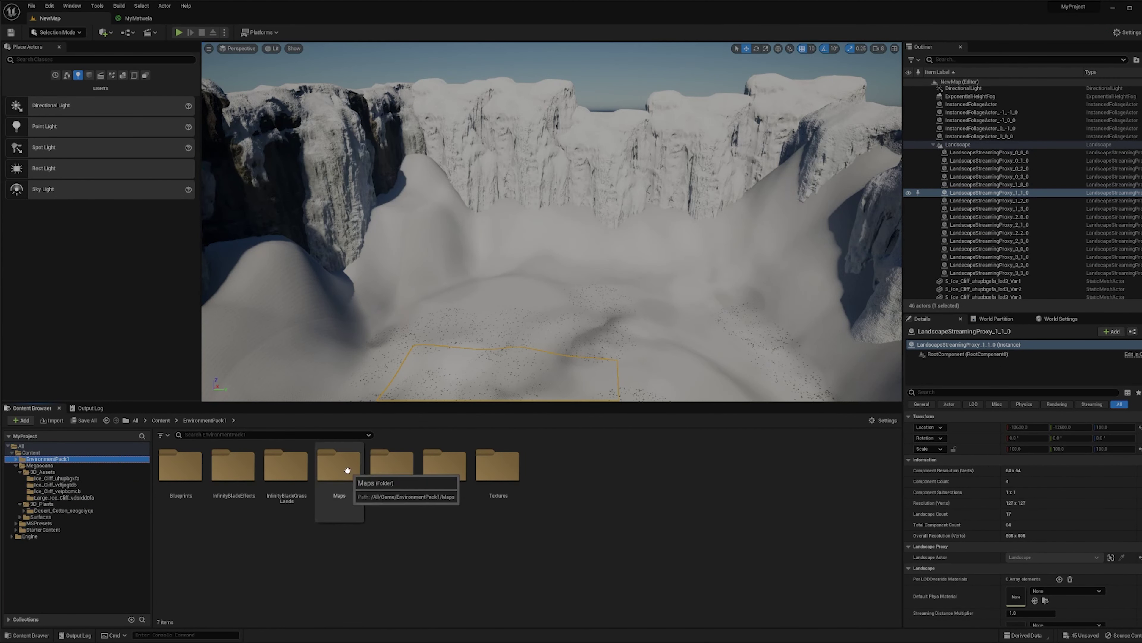
# Open the Overview_EnvPack_1 map in Unreal Editor and select the castle's back, front, terrain and support meshes for copying.
pyautogui.doubleClick(338, 468)
pyautogui.doubleClick(445, 471)
pyautogui.click(393, 416)
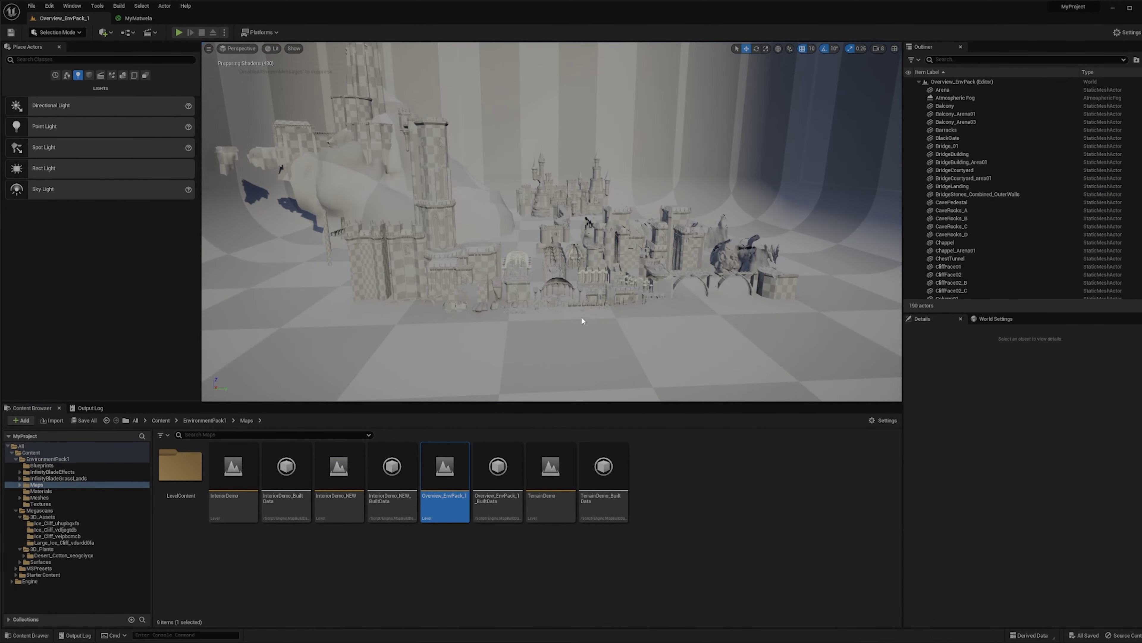
pyautogui.moveTo(582, 321)
pyautogui.mouseDown(button='right')
pyautogui.moveTo(530, 306)
pyautogui.moveTo(584, 351)
pyautogui.moveTo(567, 338)
pyautogui.mouseUp(button='right')
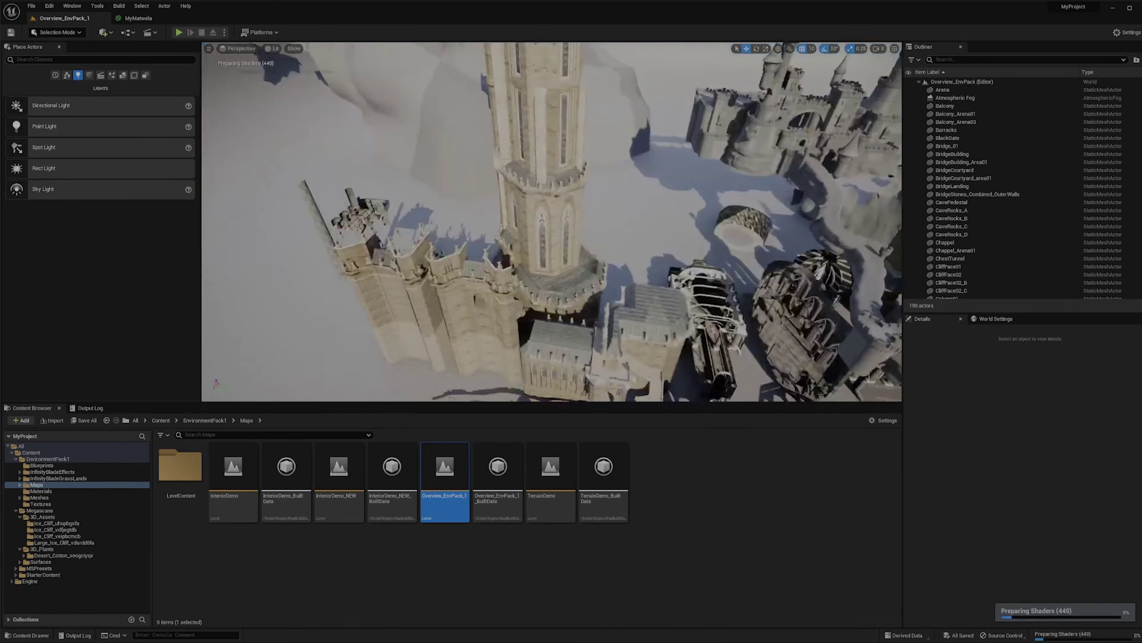
pyautogui.moveTo(604, 188); pyautogui.dragTo(605, 187, button='right')
pyautogui.click(605, 188)
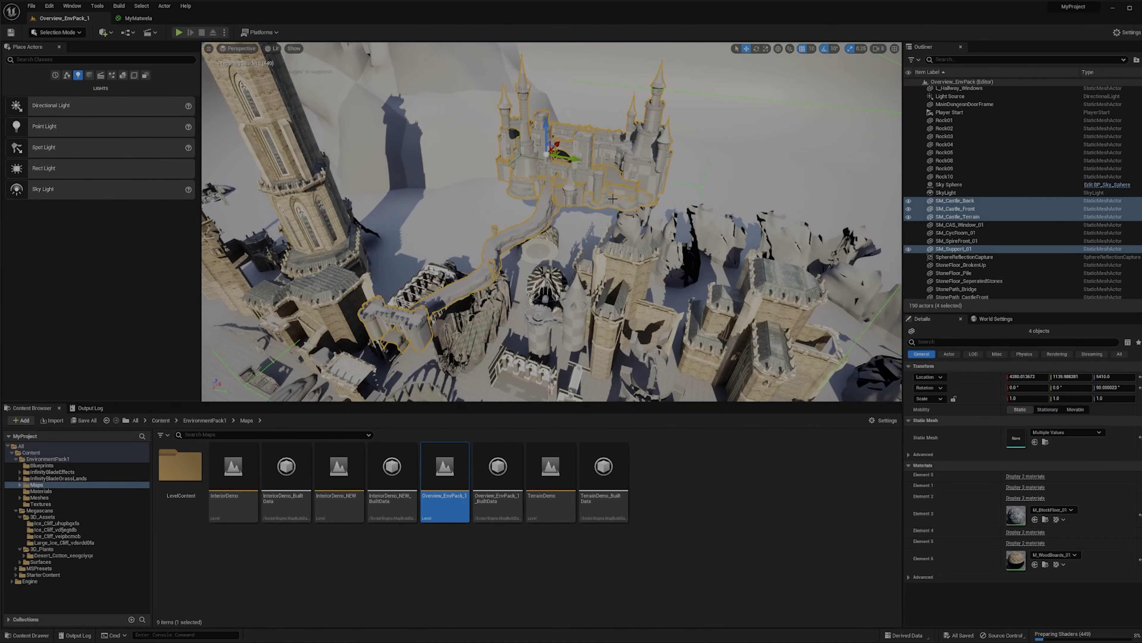
# Reopen the NewMap level and paste the copied castle meshes into the snowy valley.
pyautogui.click(31, 452)
pyautogui.doubleClick(648, 463)
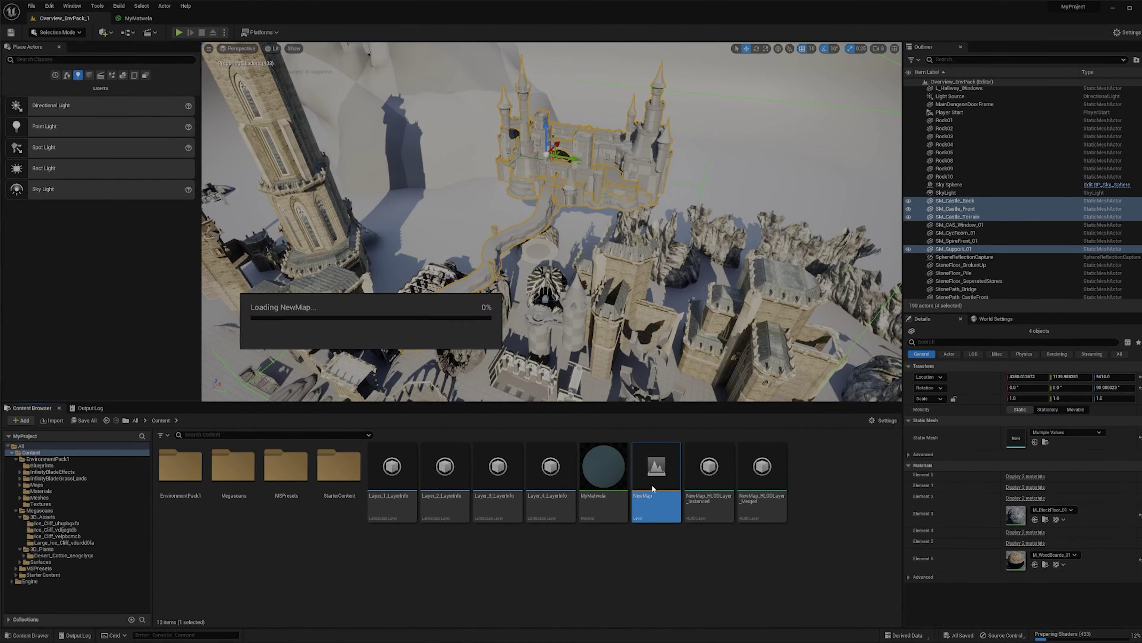
pyautogui.moveTo(585, 252); pyautogui.dragTo(584, 288, button='right')
pyautogui.hotkey('ctrl', 'v')
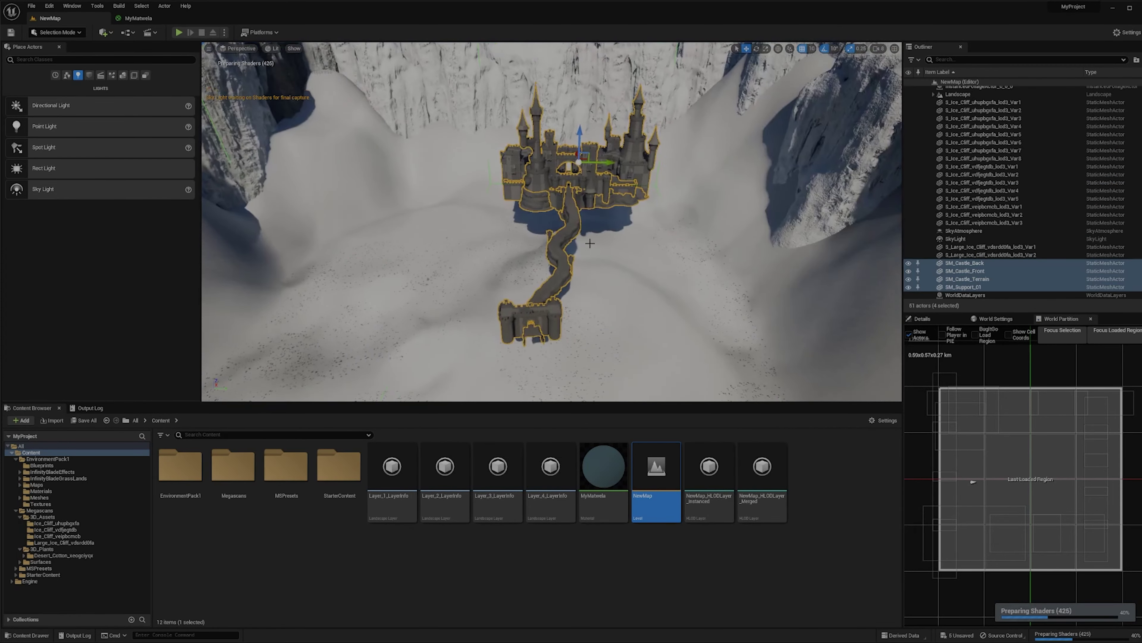
# Move the castle across the valley and rotate it to stand on the snow in front of the ice cliffs.
pyautogui.moveTo(582, 163); pyautogui.dragTo(427, 163)
pyautogui.press('e')
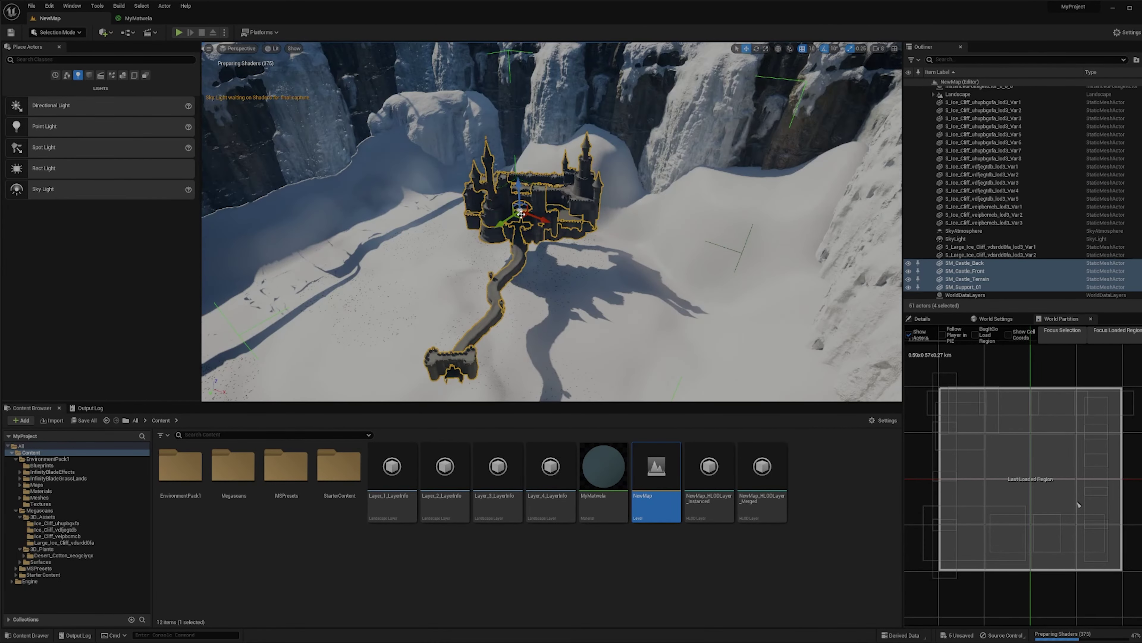
pyautogui.moveTo(522, 220); pyautogui.dragTo(422, 191)
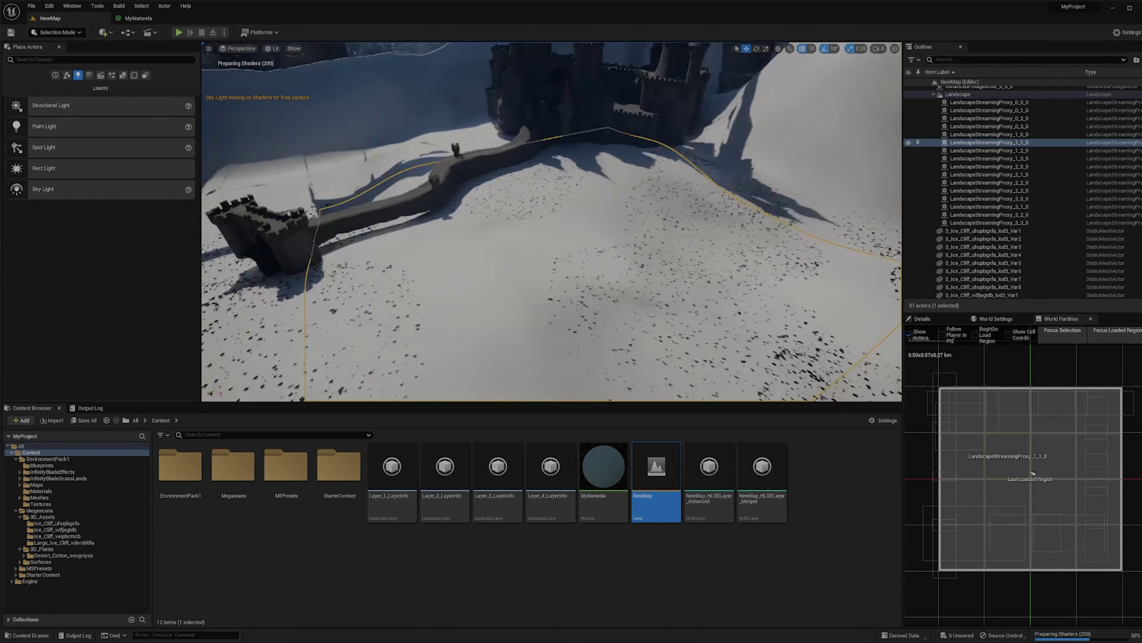
# Switch to landscape sculpting and reduce the brush size for shaping the snow around the castle and its road.
pyautogui.moveTo(551, 221); pyautogui.dragTo(576, 212, button='right')
pyautogui.click(57, 32)
pyautogui.click(62, 54)
pyautogui.click(100, 60)
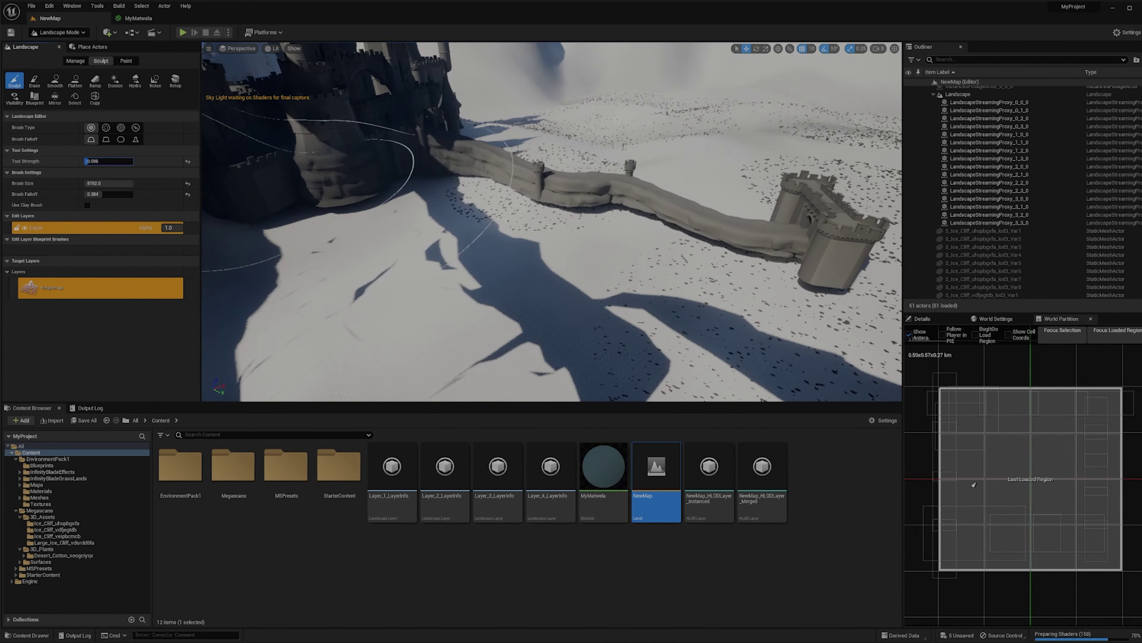
pyautogui.moveTo(127, 183); pyautogui.dragTo(92, 183)
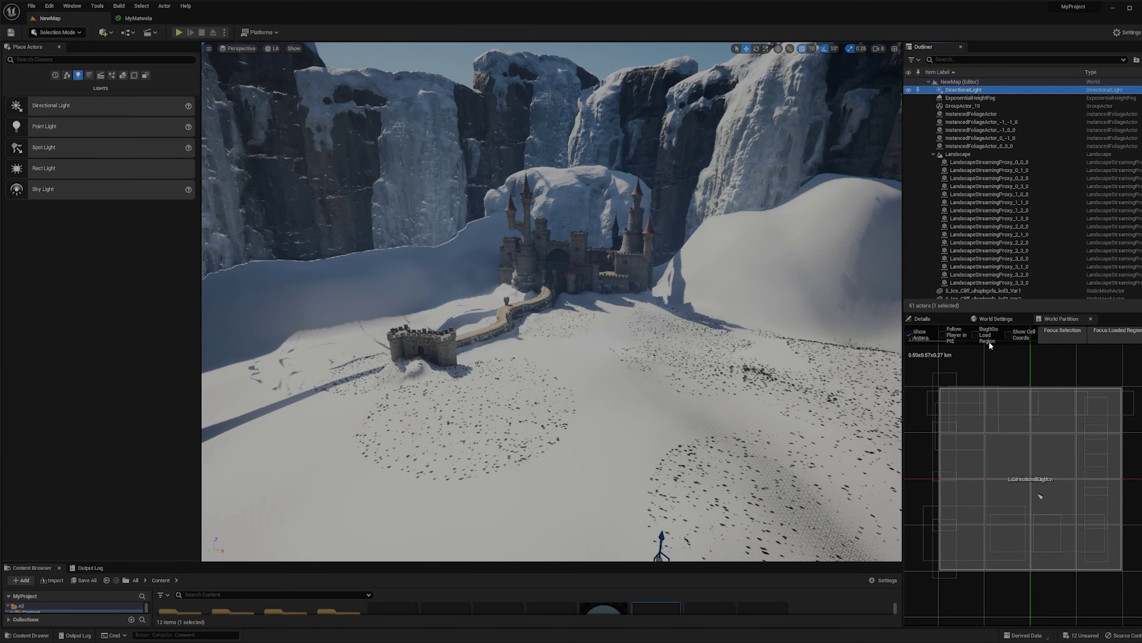
# Change the directional light's colour to a light pinkish purple with a hue of about 293 and a saturation of about 0.43.
pyautogui.click(927, 318)
pyautogui.click(1029, 495)
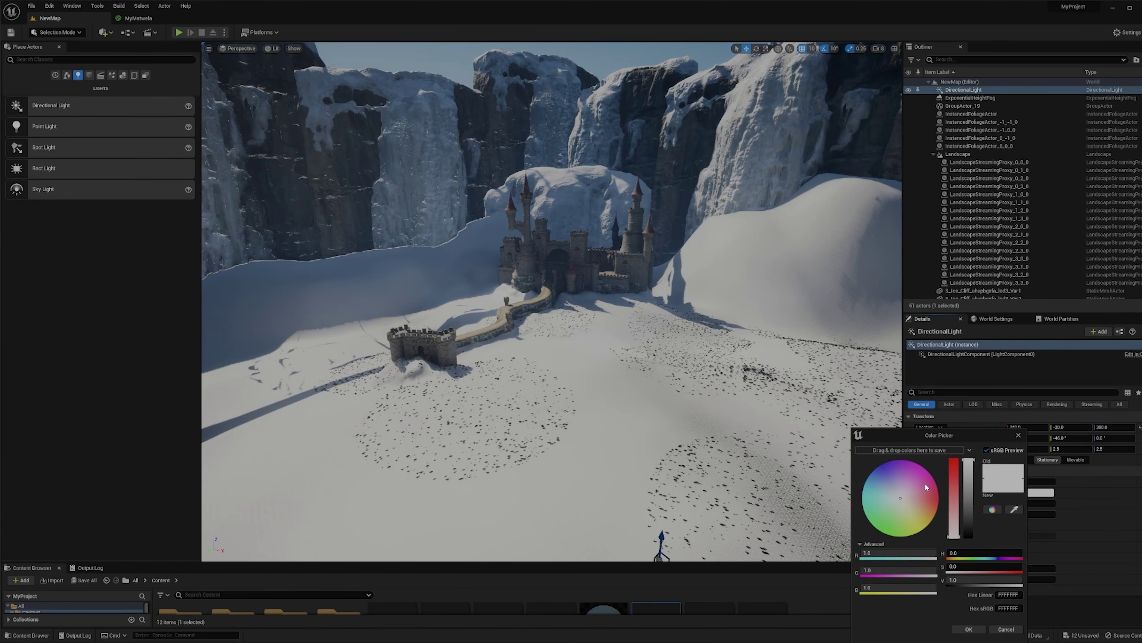
pyautogui.moveTo(925, 483); pyautogui.dragTo(869, 494)
pyautogui.moveTo(911, 528); pyautogui.dragTo(907, 486)
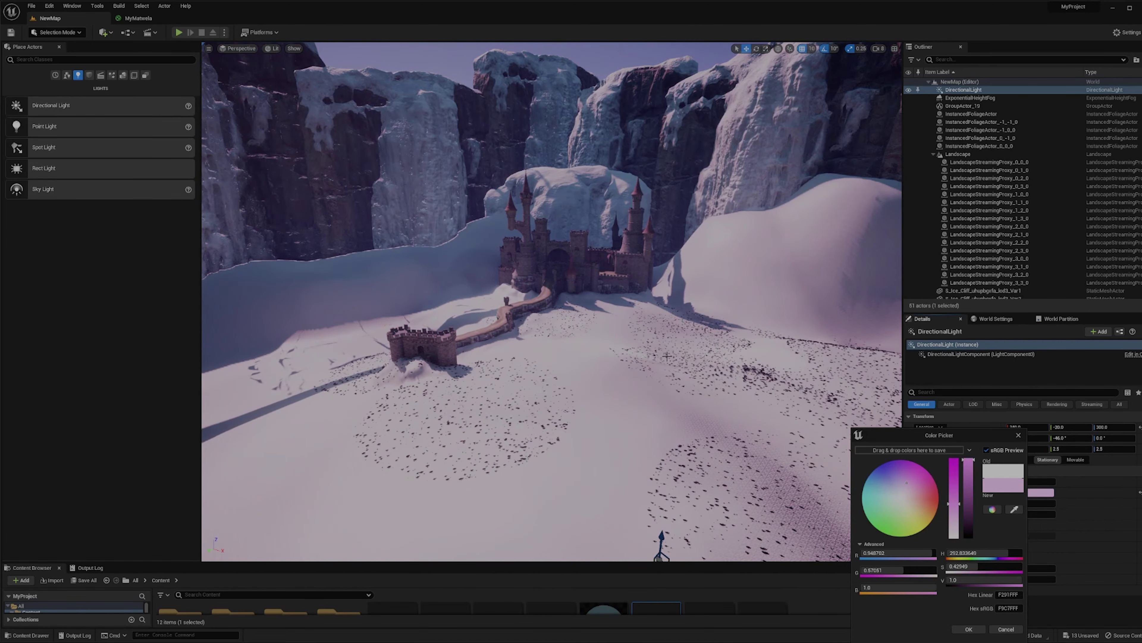
pyautogui.moveTo(667, 356); pyautogui.dragTo(535, 288, button='right')
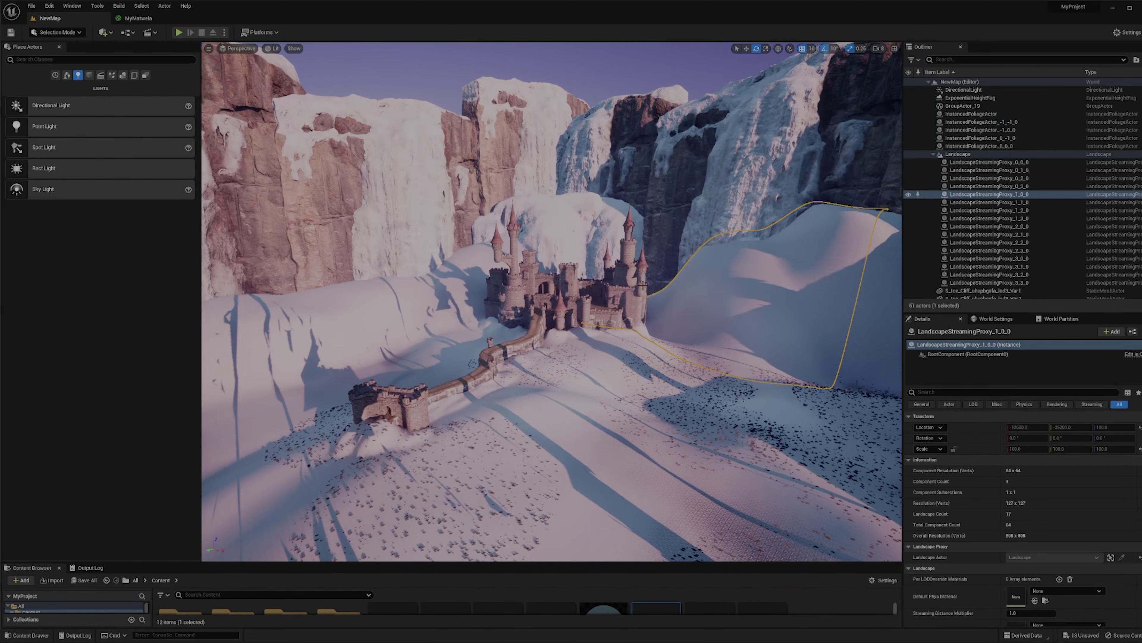
# Show the scene full screen and inspect the gatehouse, the surrounding snow slopes and the ice cliffs.
pyautogui.press('F11')
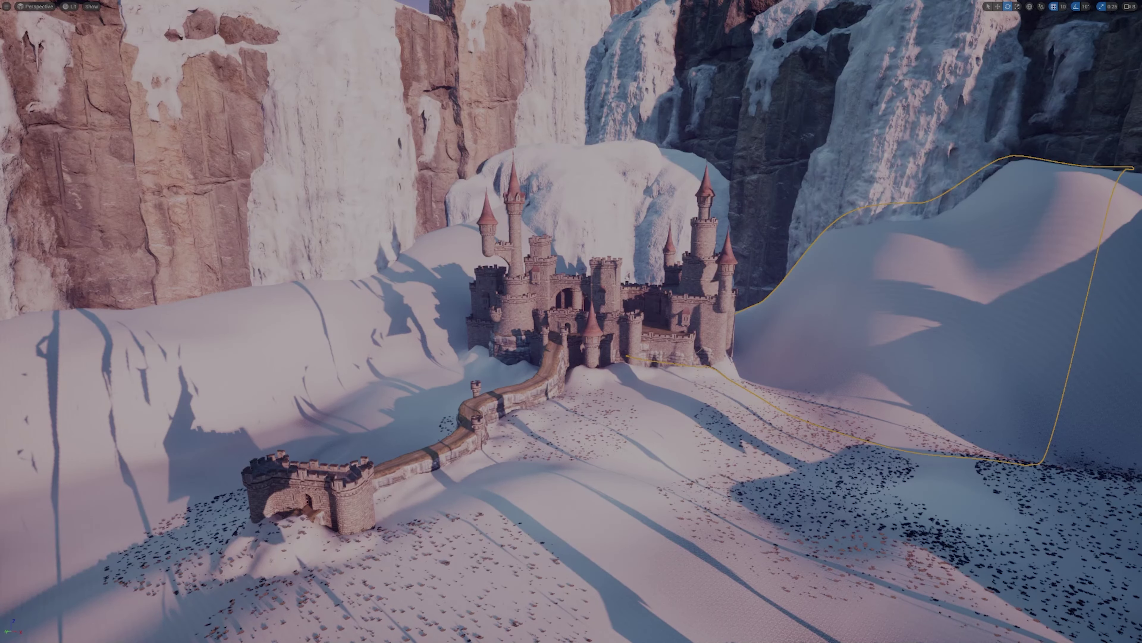
pyautogui.click(47, 551)
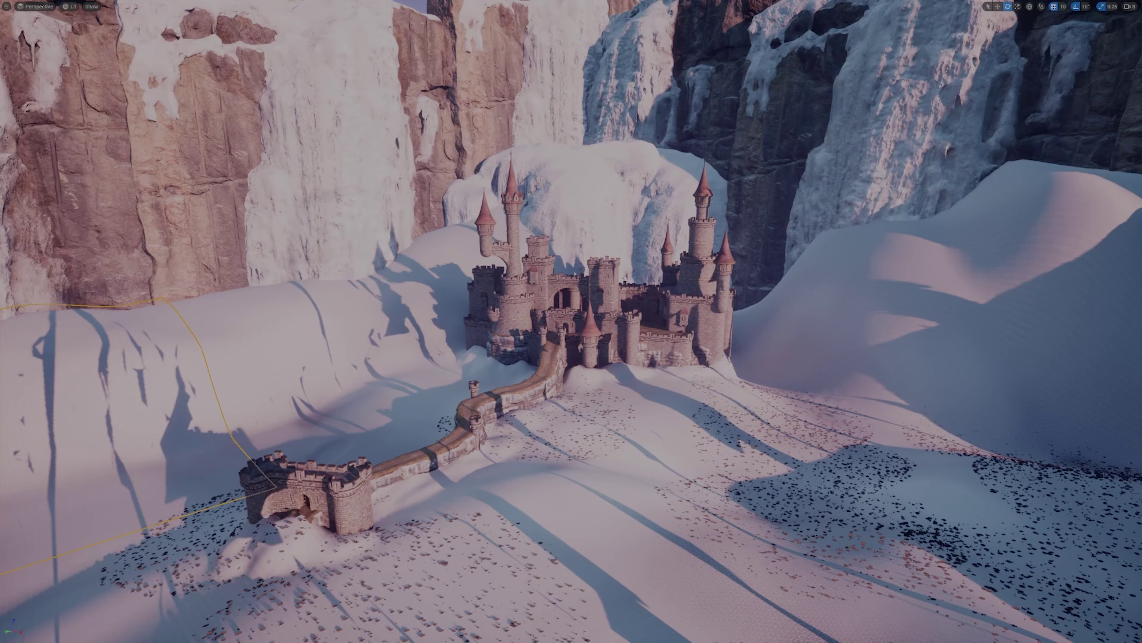
pyautogui.click(290, 499)
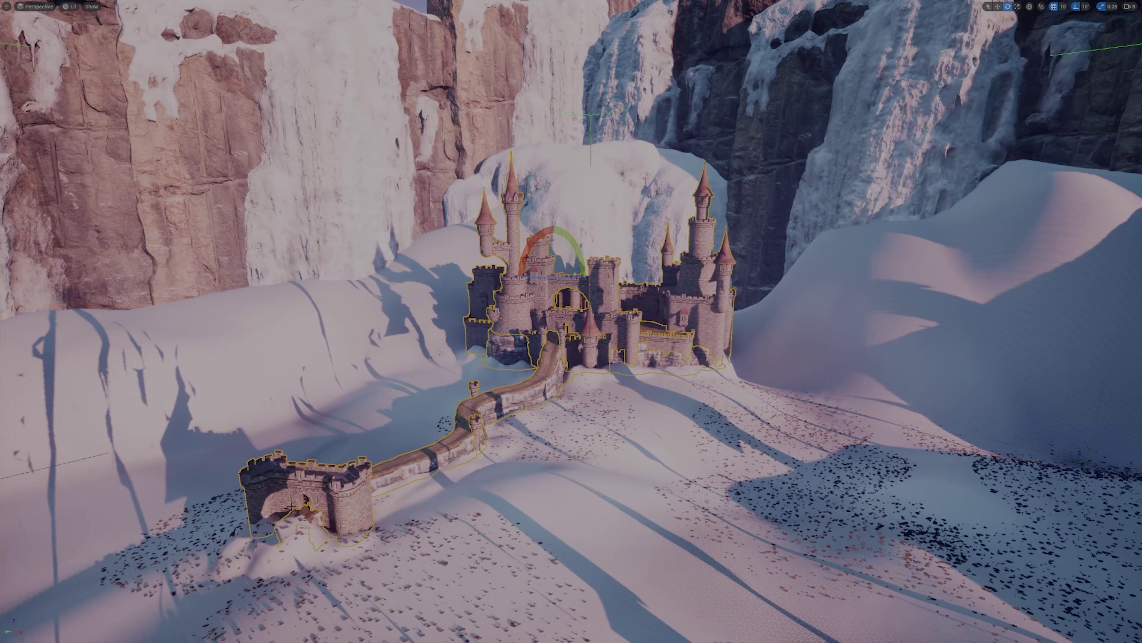
pyautogui.click(229, 534)
pyautogui.click(232, 543)
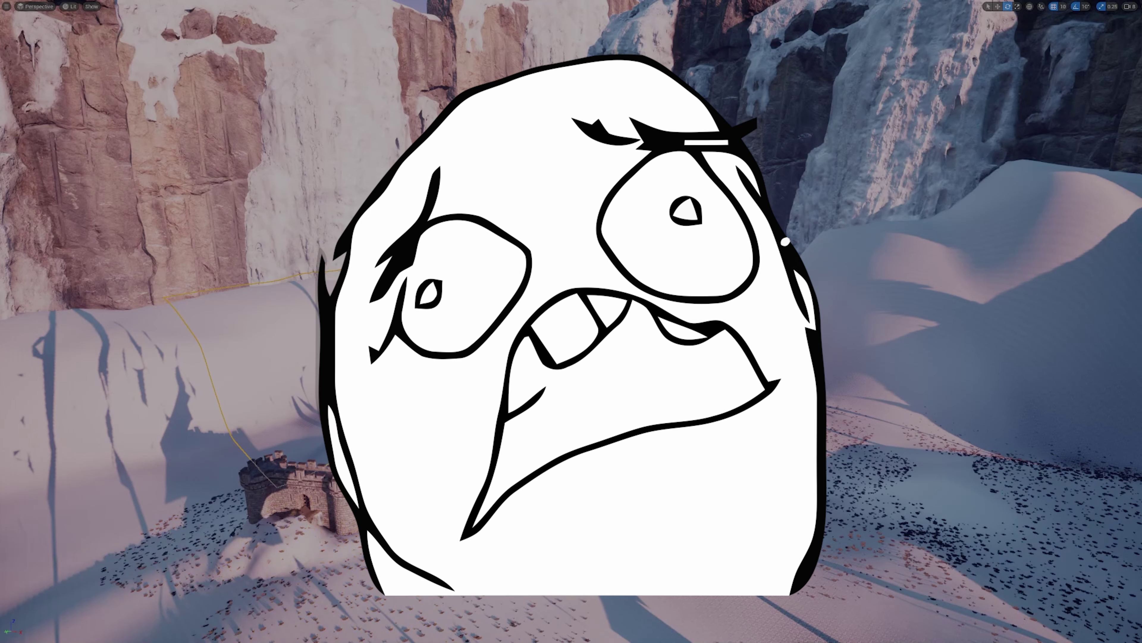
pyautogui.rightClick(392, 157)
pyautogui.click(370, 156)
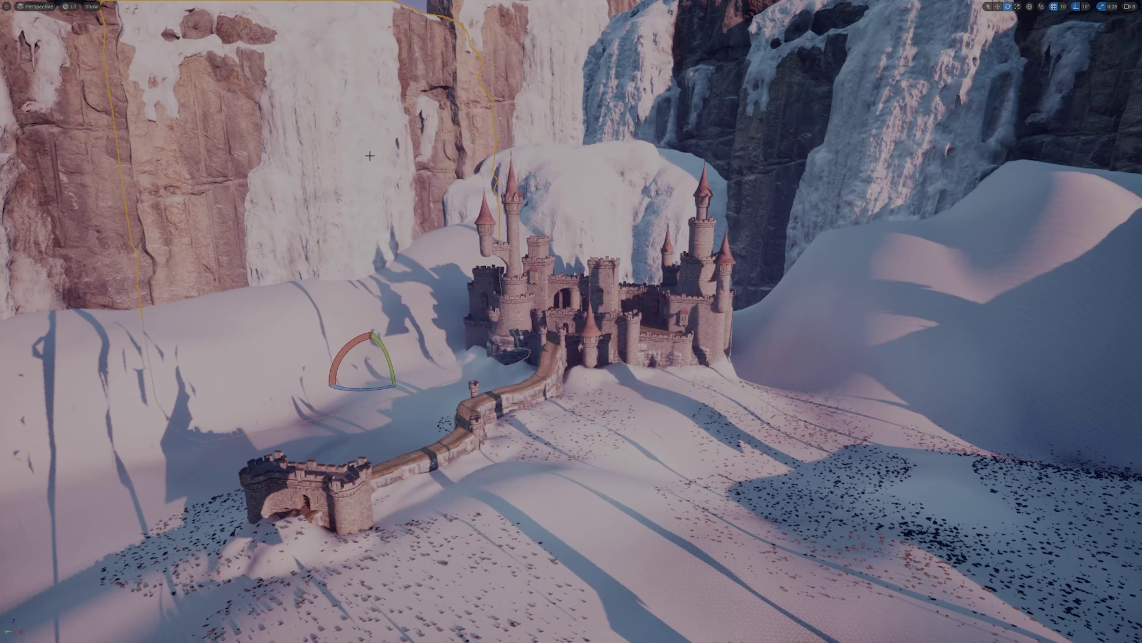